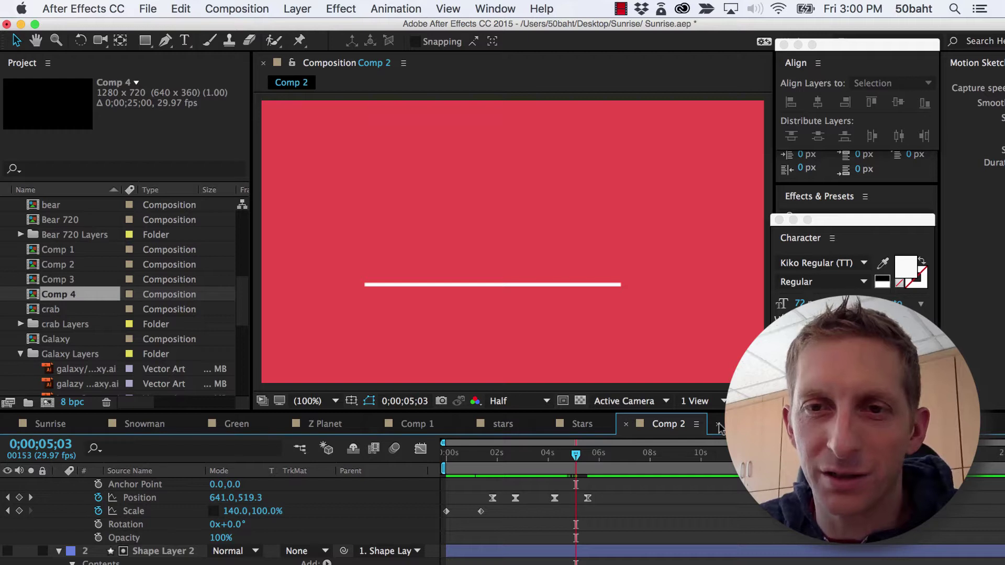
# Start a new 1280×720, 29.97 fps, 25-second composition with Cmd+N
pyautogui.press('super+n')
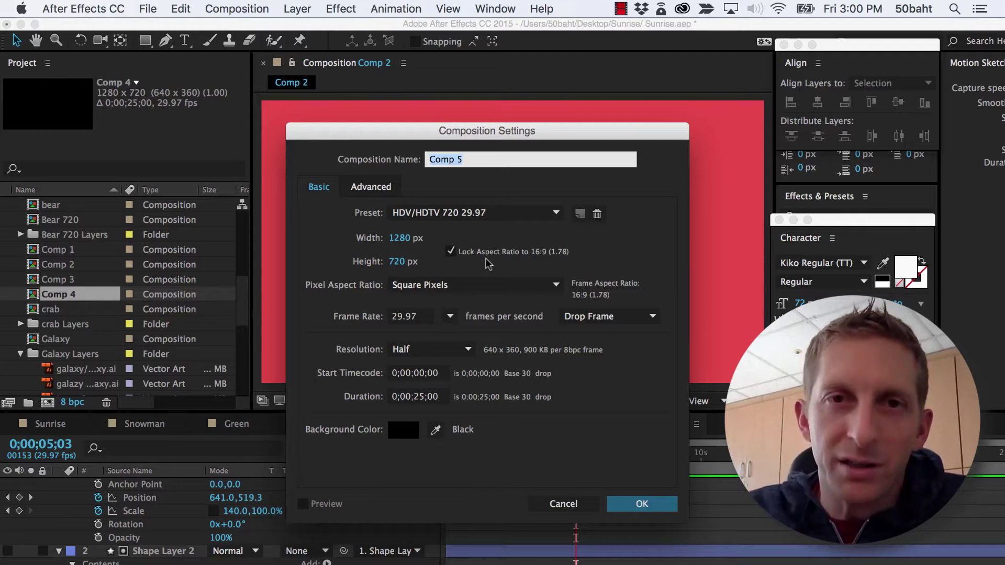
# Name the comp 'Text Swipe' and add a full-frame 1280×720 Medium Cyan solid layer
pyautogui.write('Text Swipe')
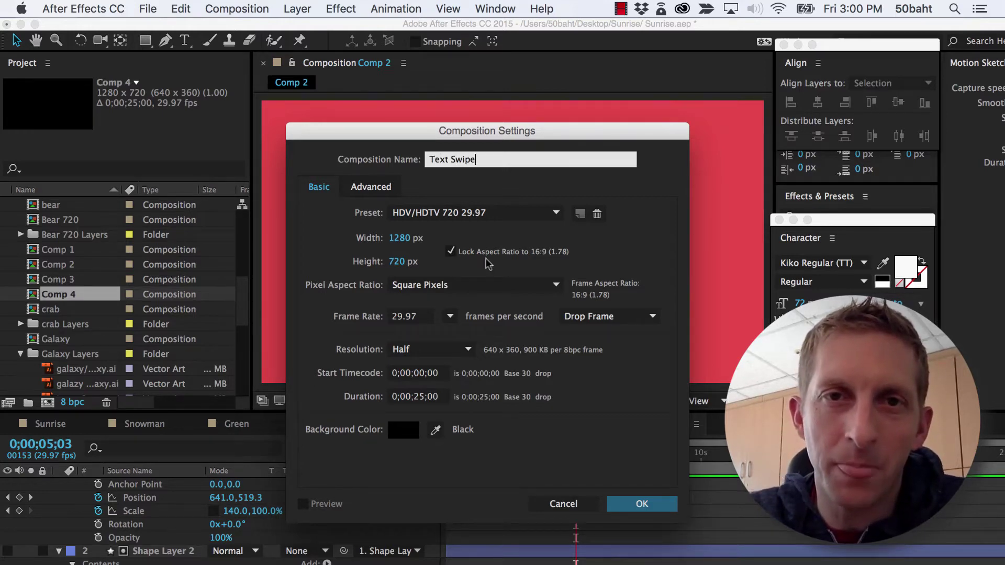
pyautogui.press('Return')
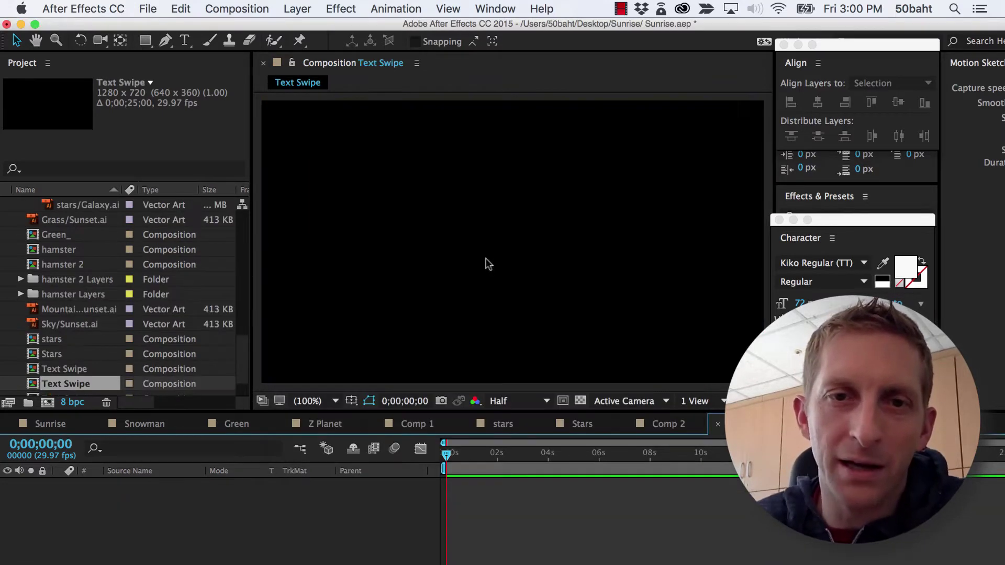
pyautogui.click(303, 10)
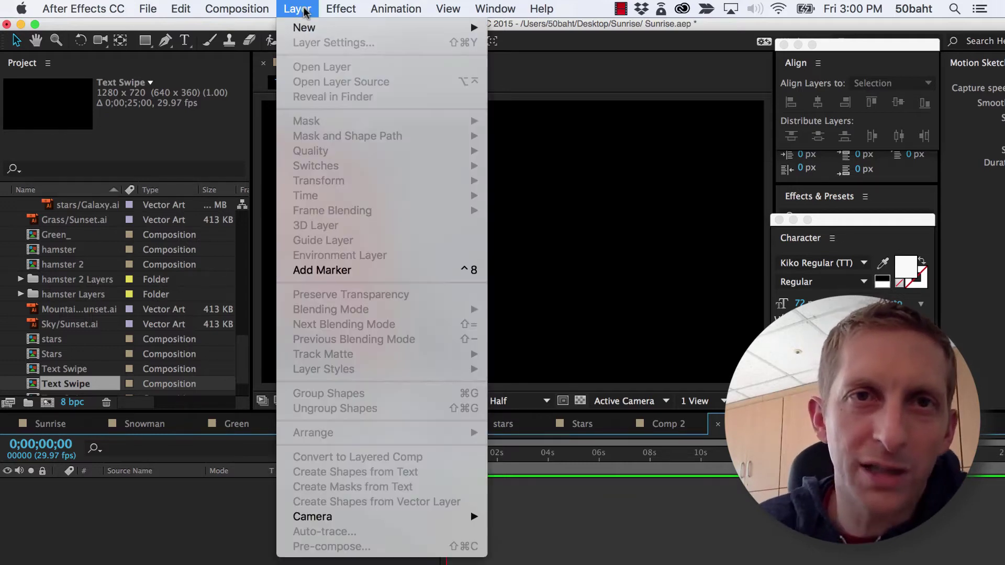
pyautogui.moveTo(320, 28)
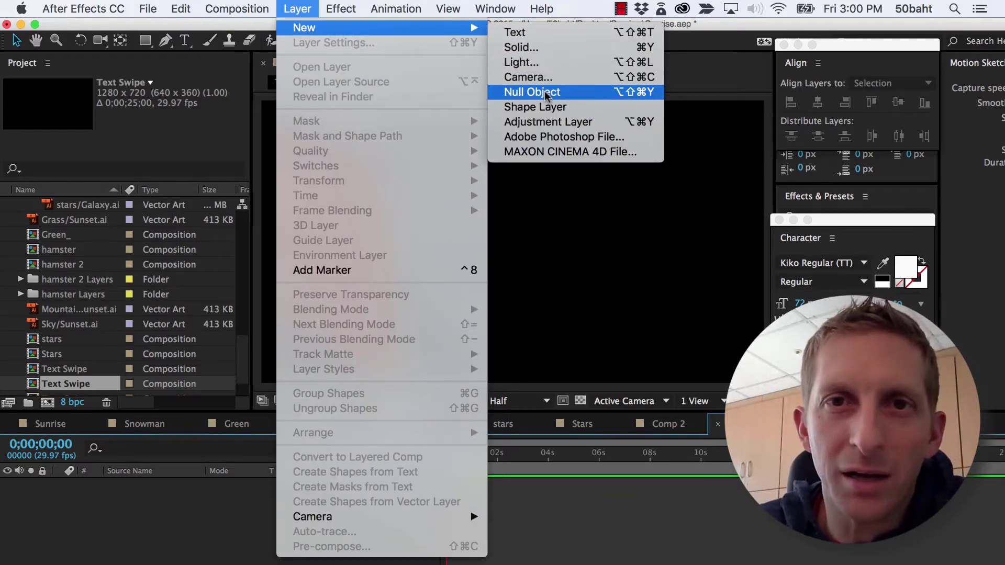
pyautogui.click(539, 51)
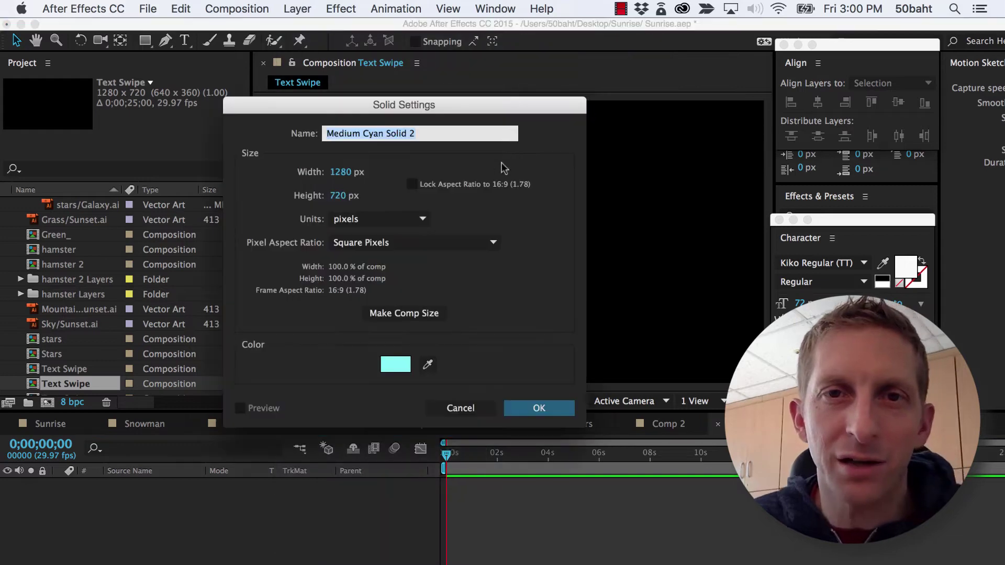
pyautogui.click(536, 409)
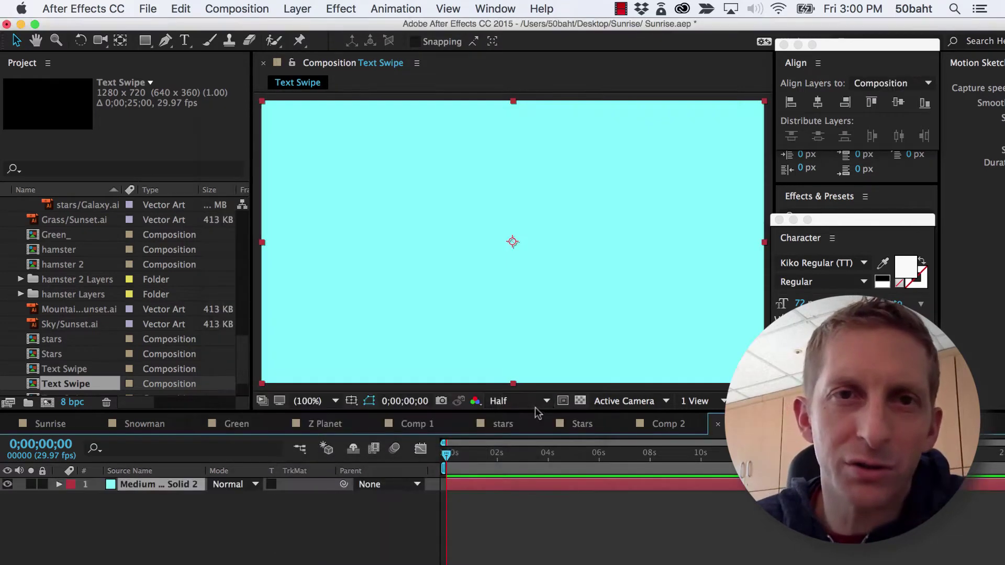
# Add a white text layer containing the person's name above the cyan solid
pyautogui.click(311, 9)
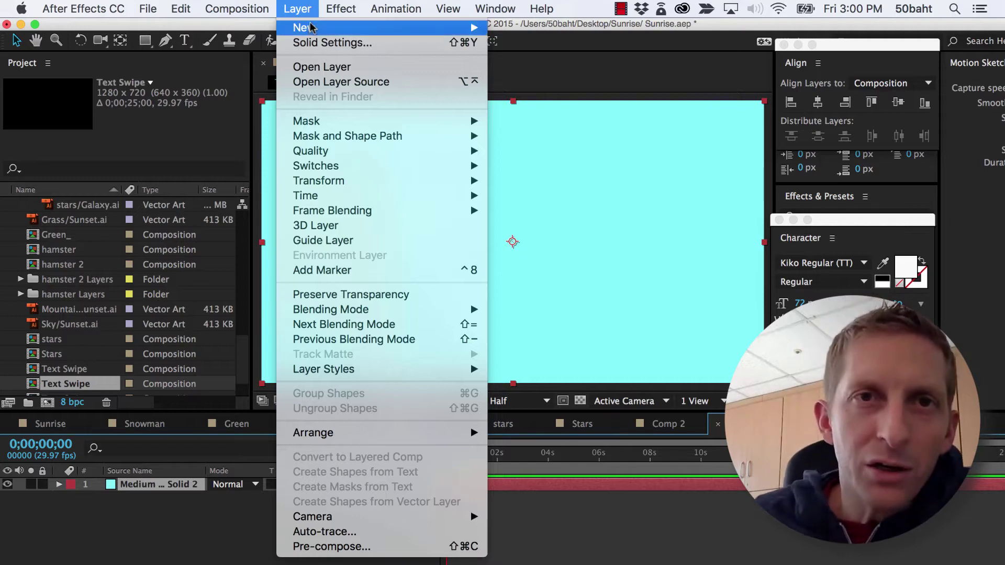
pyautogui.click(510, 30)
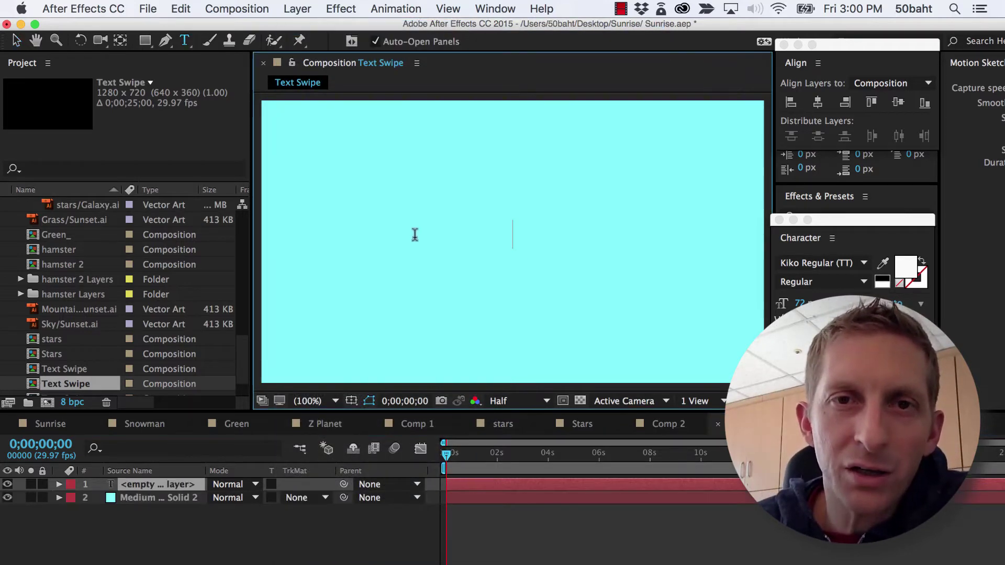
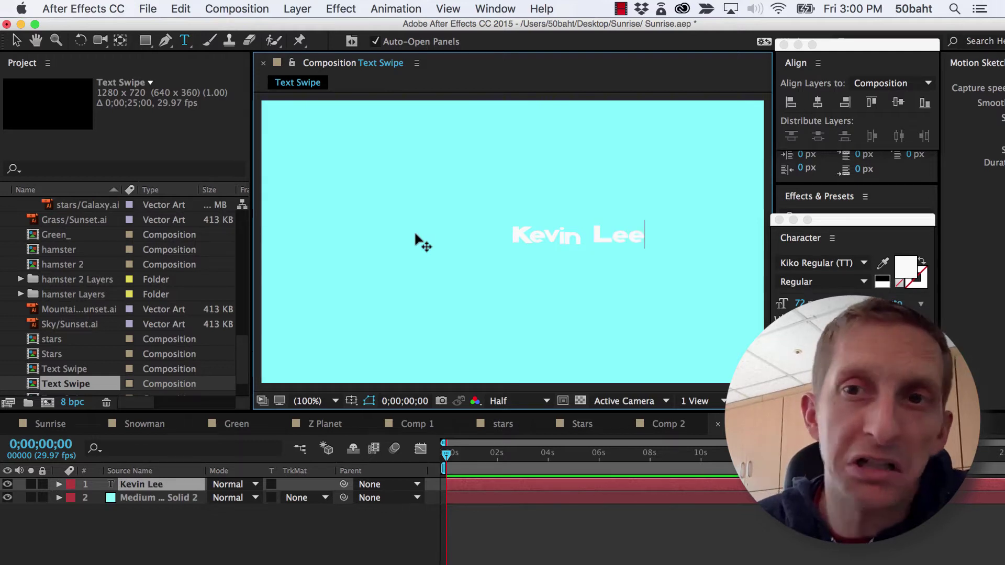
pyautogui.click(494, 9)
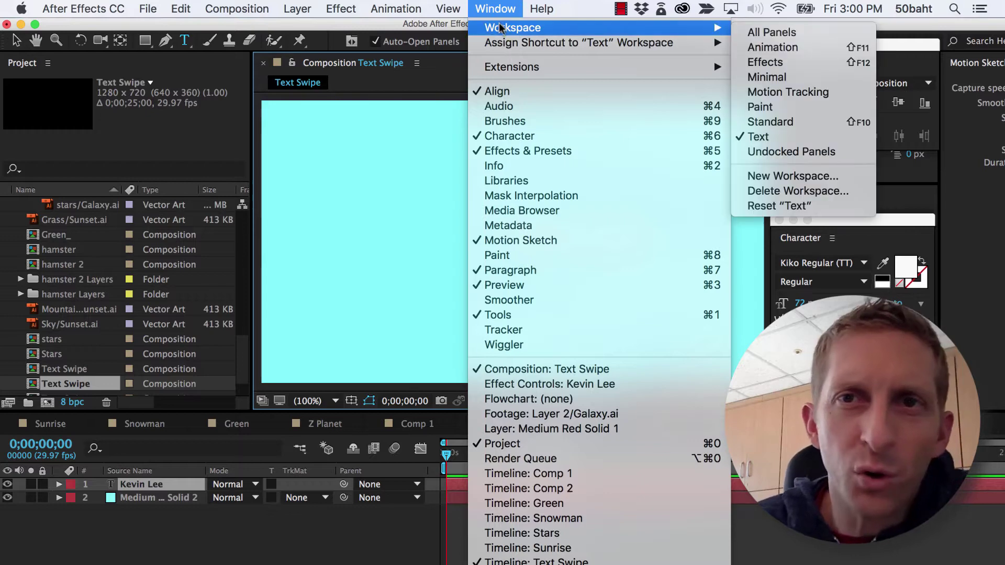
pyautogui.moveTo(704, 33)
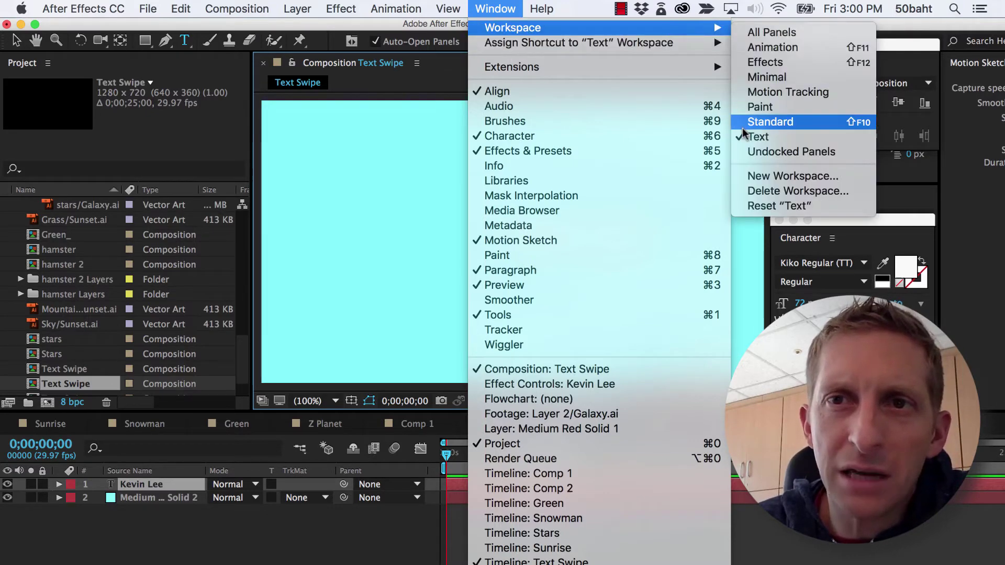
pyautogui.press('Escape')
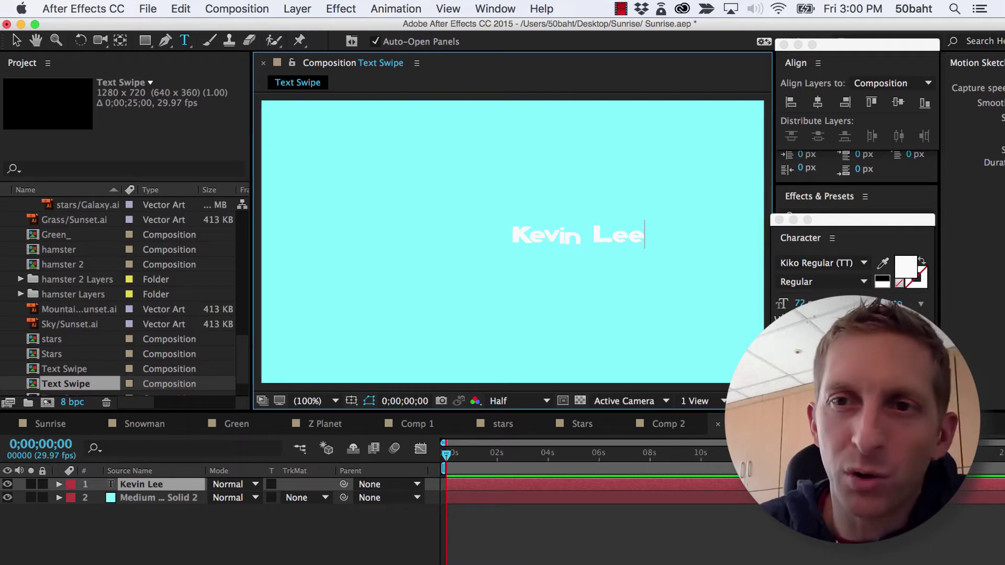
# In the Character panel, set the name text's size to 120 and widen its tracking
pyautogui.click(849, 361)
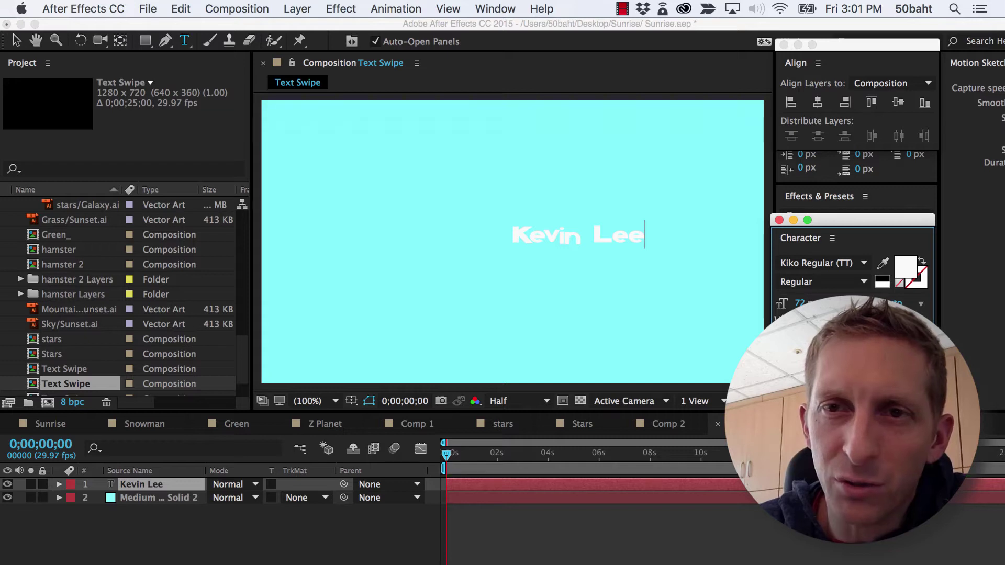
pyautogui.click(921, 304)
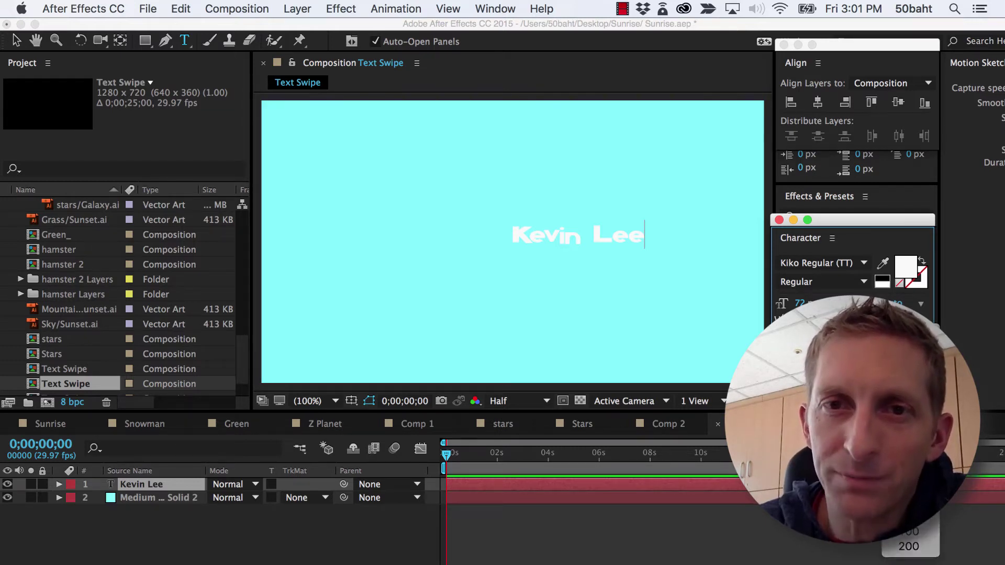
pyautogui.click(601, 230)
pyautogui.press('super+a')
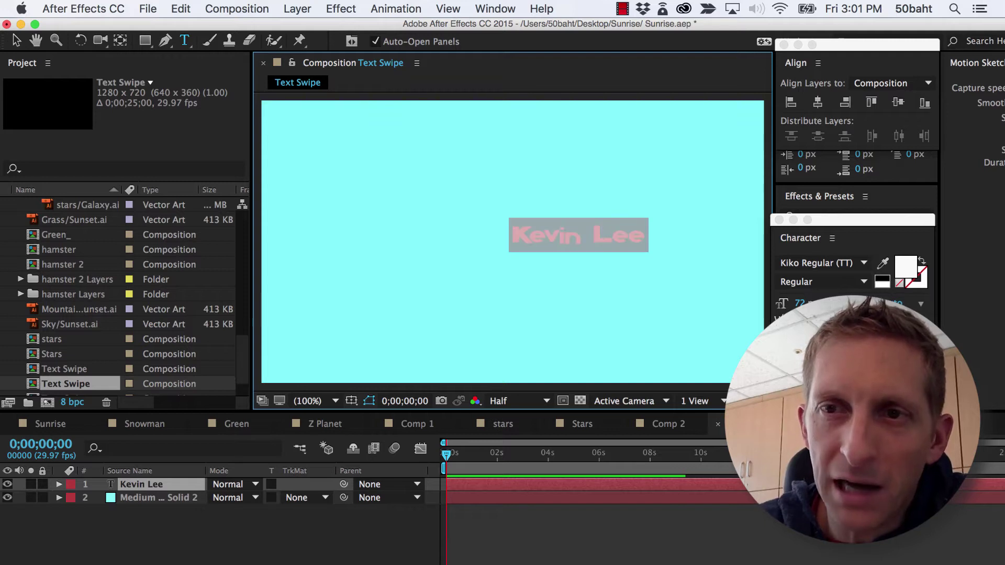
pyautogui.click(920, 319)
pyautogui.click(908, 486)
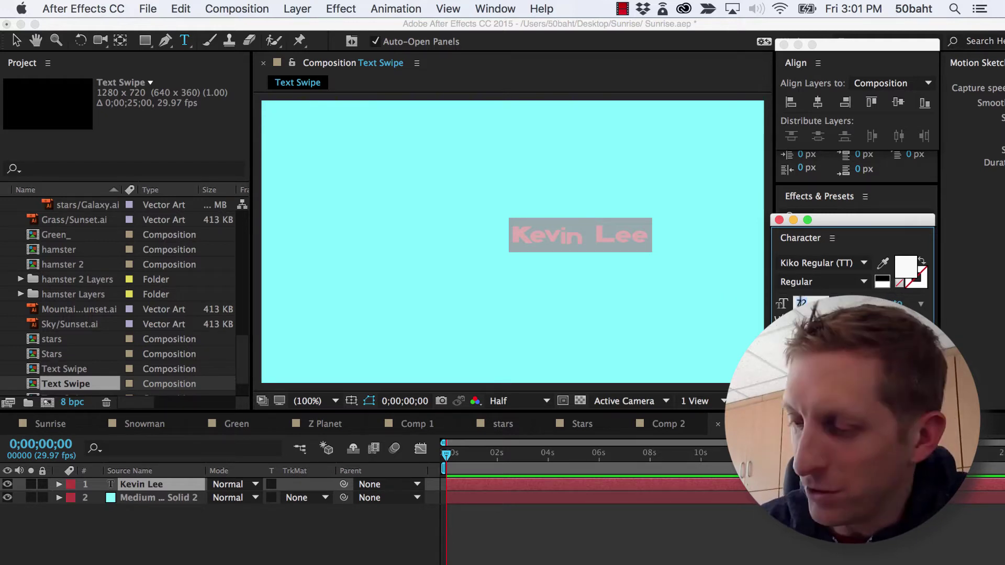
pyautogui.write('100')
pyautogui.press('Return')
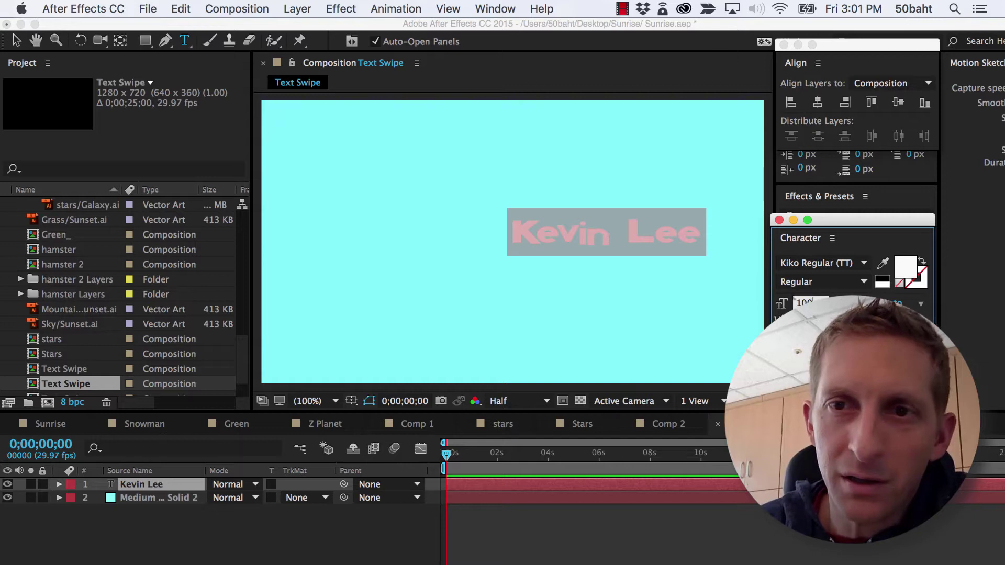
pyautogui.write('120')
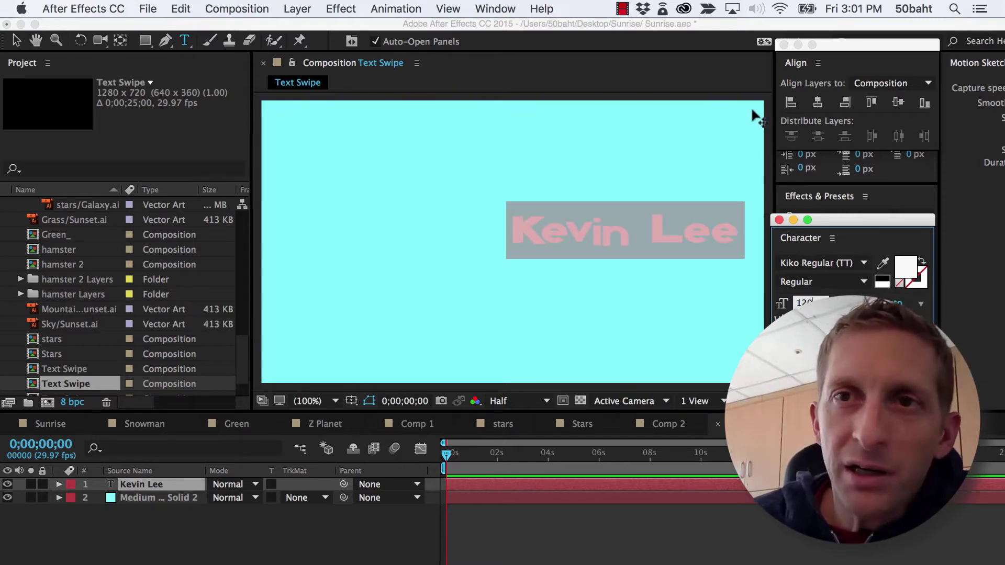
# Centre the name text horizontally and vertically in the comp, then select the cyan solid
pyautogui.click(852, 44)
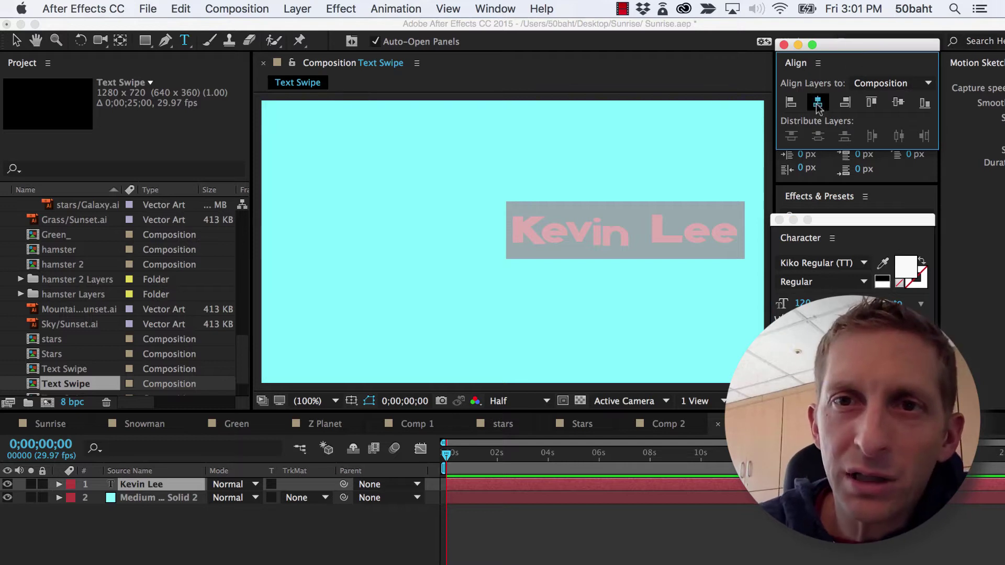
pyautogui.click(818, 103)
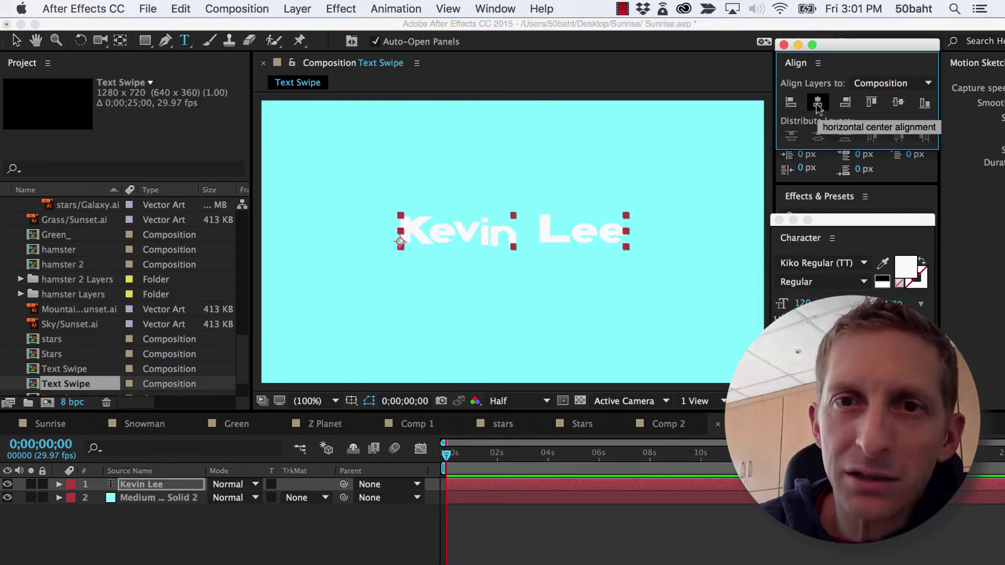
pyautogui.click(898, 102)
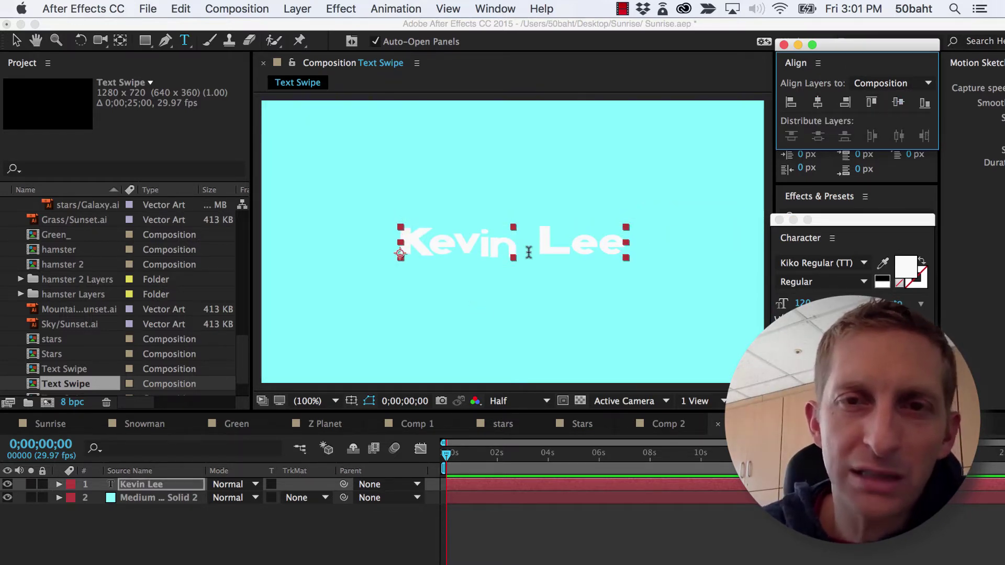
pyautogui.click(15, 40)
pyautogui.click(428, 208)
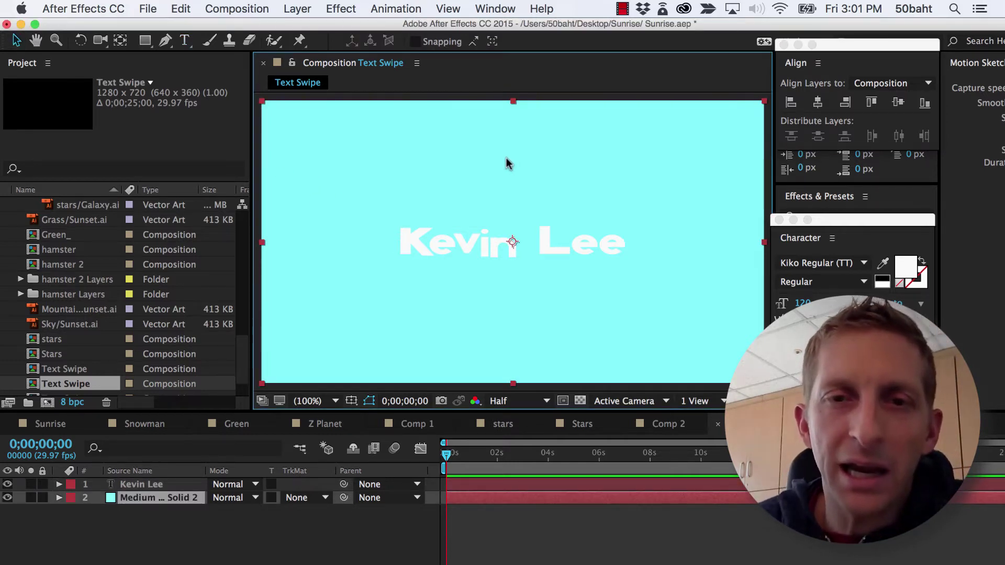
# Lock the cyan solid layer and add a new empty shape layer
pyautogui.click(43, 498)
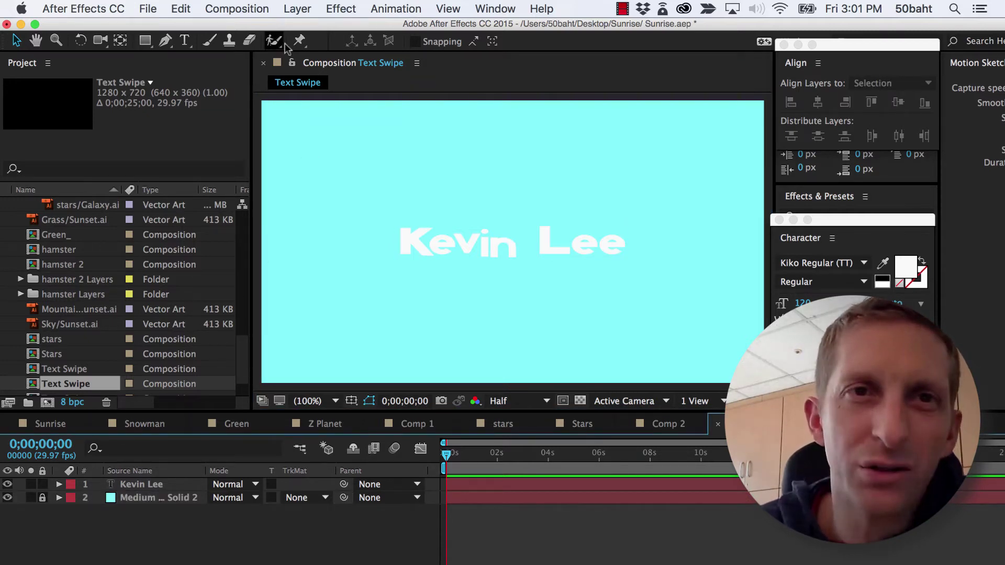
pyautogui.click(294, 9)
pyautogui.moveTo(300, 29)
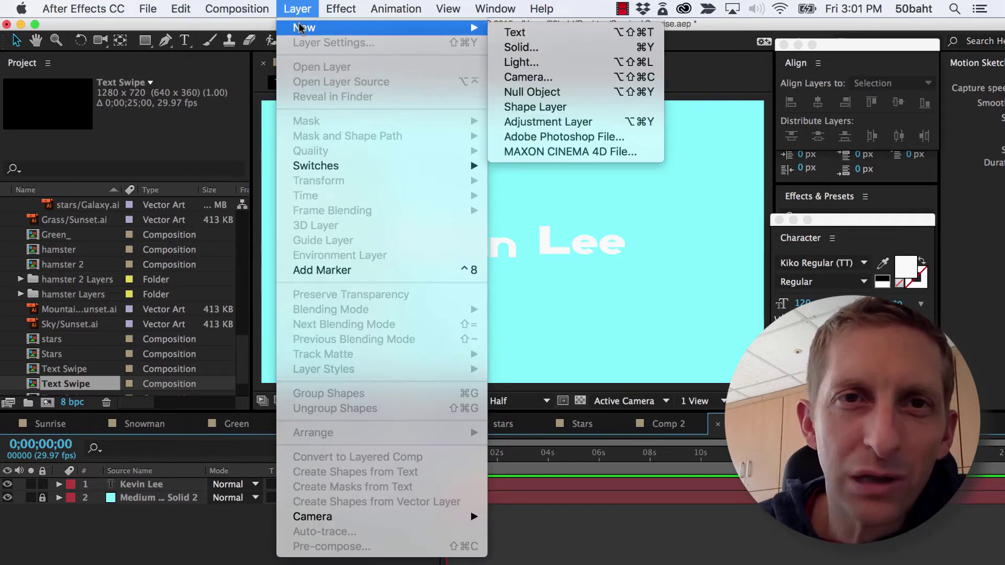
pyautogui.click(549, 106)
# Draw a short two-point horizontal line above the name with a 9 px stroke
pyautogui.press('q')
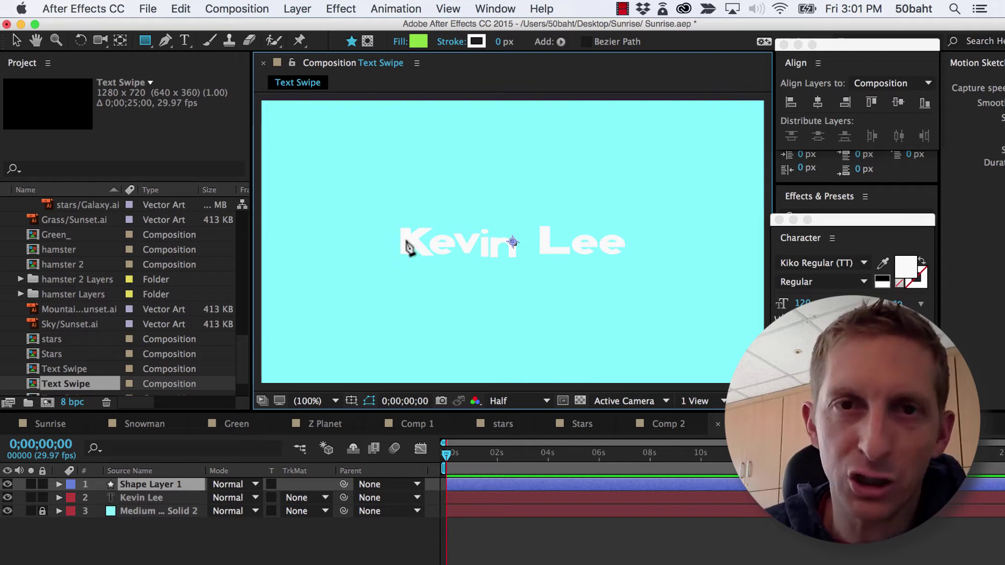
pyautogui.press('g')
pyautogui.click(165, 41)
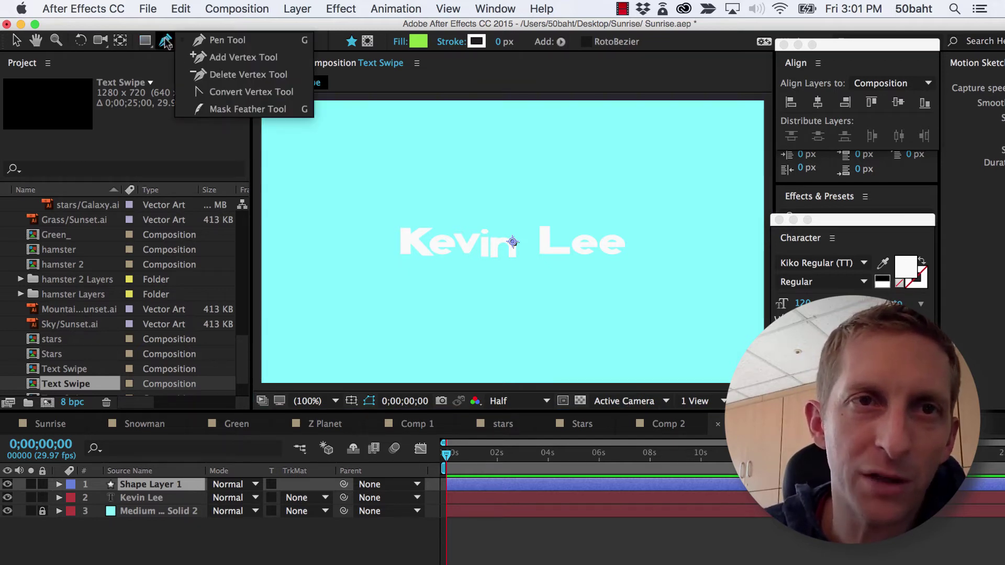
pyautogui.click(225, 41)
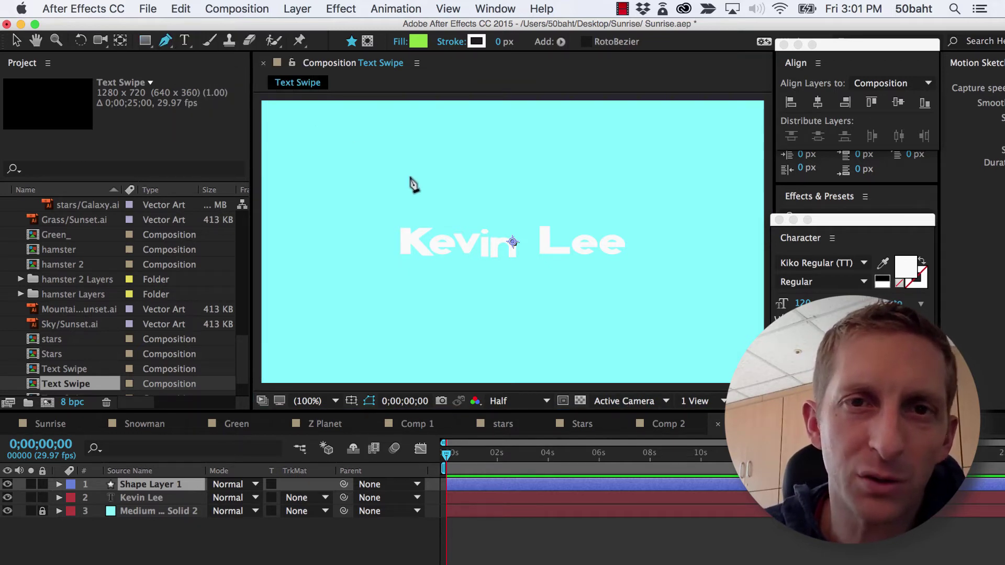
pyautogui.click(474, 213)
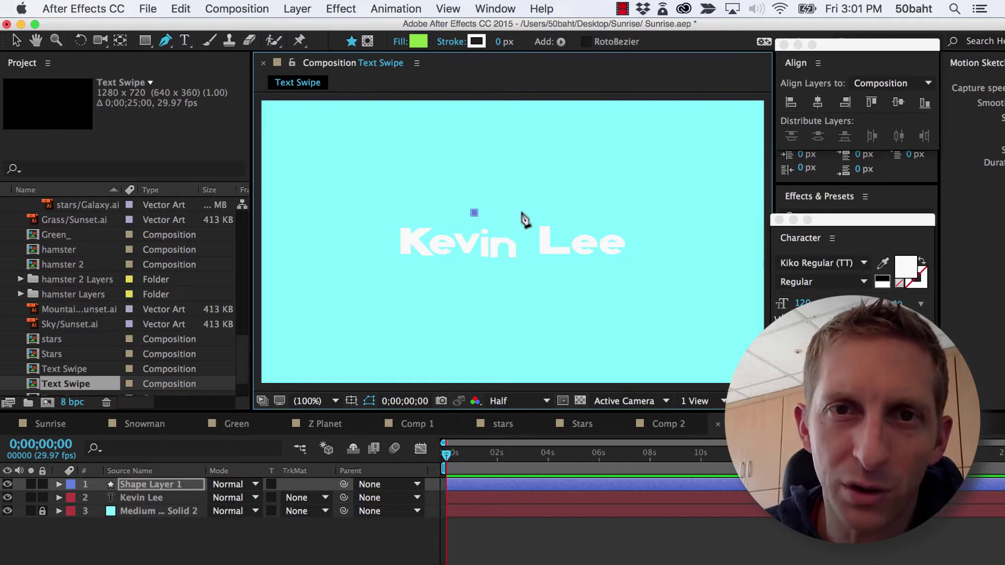
pyautogui.click(540, 213)
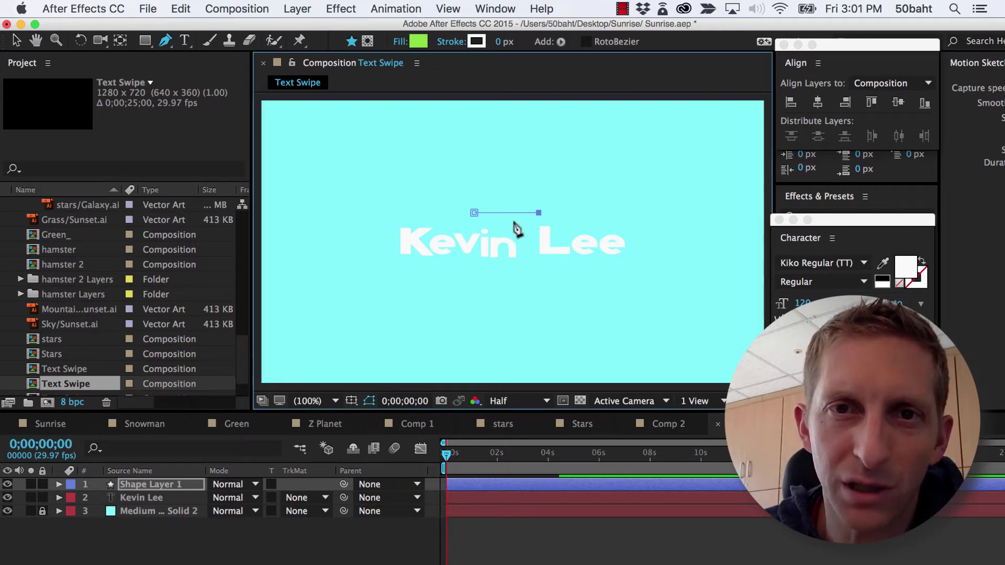
pyautogui.click(501, 41)
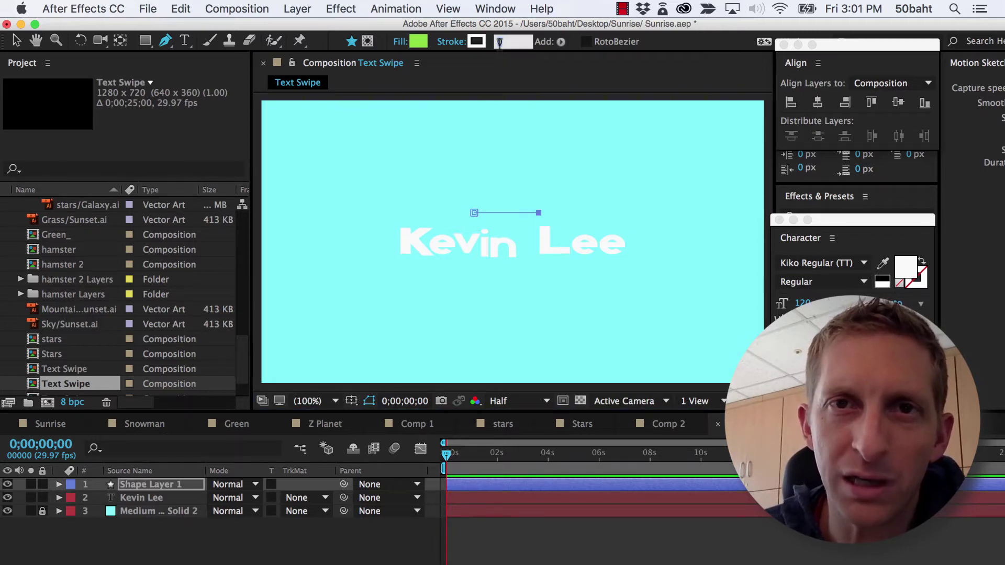
pyautogui.write('9')
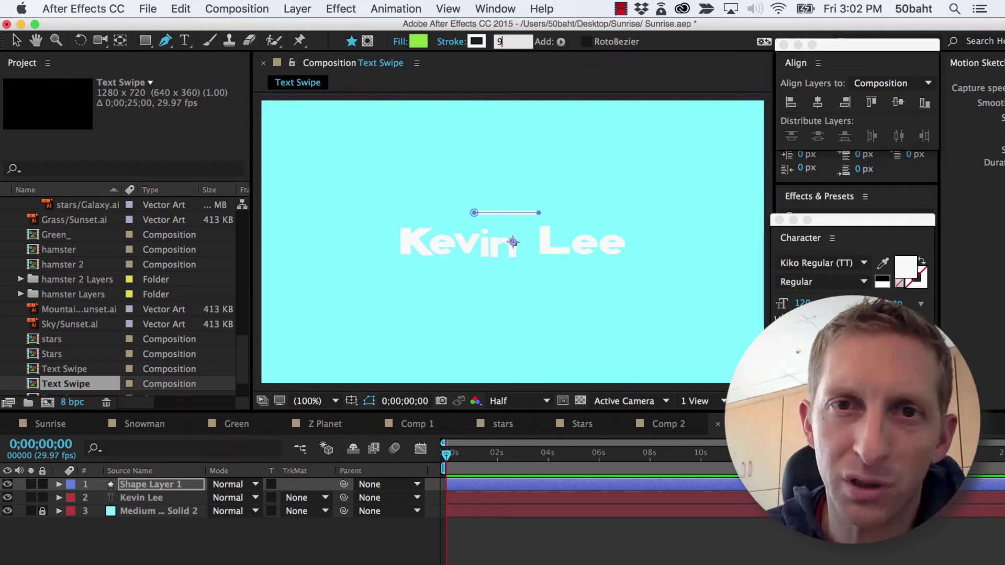
pyautogui.press('Return')
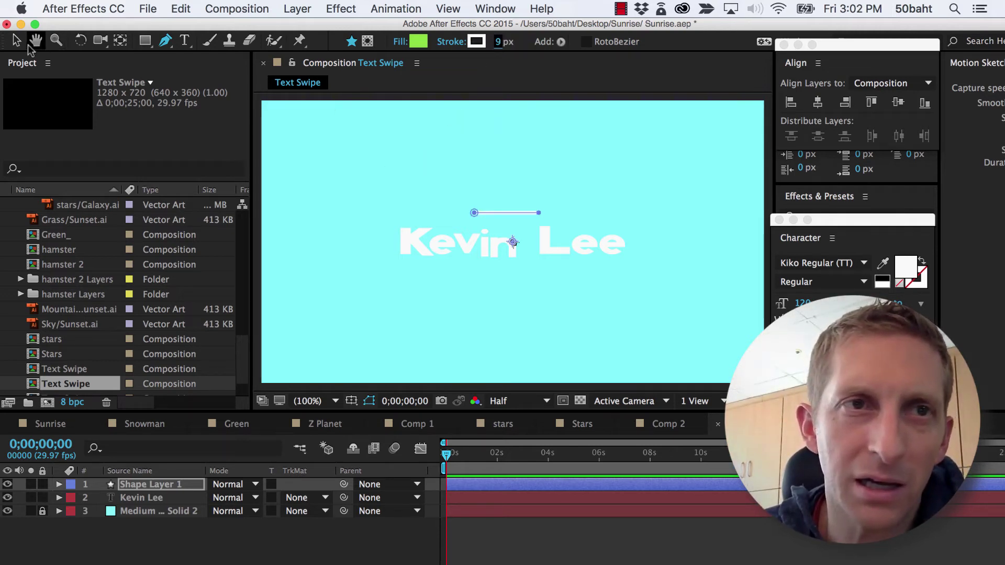
# Nudge Shape Layer 1's line so it sits just above the text
pyautogui.click(16, 40)
pyautogui.click(617, 203)
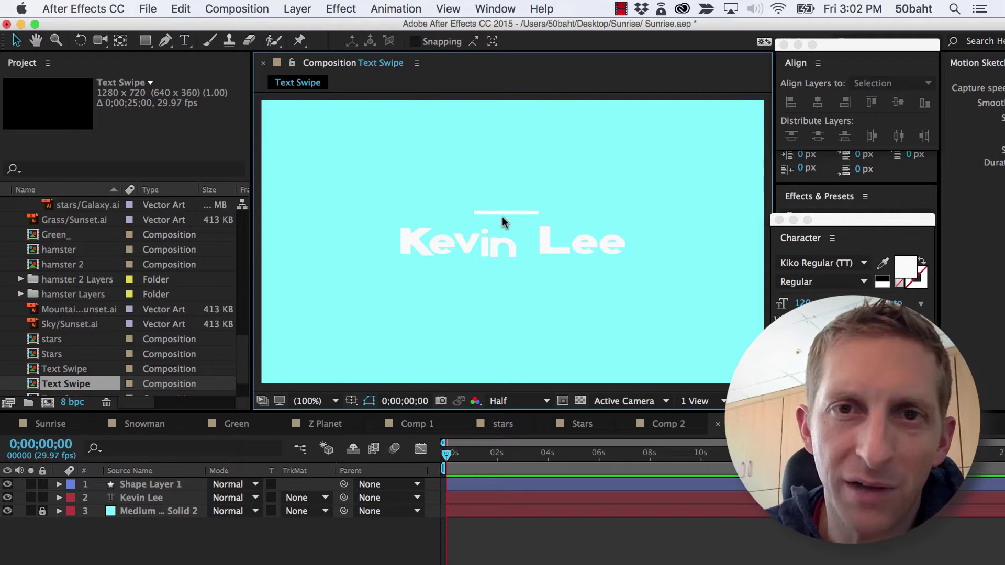
pyautogui.click(153, 485)
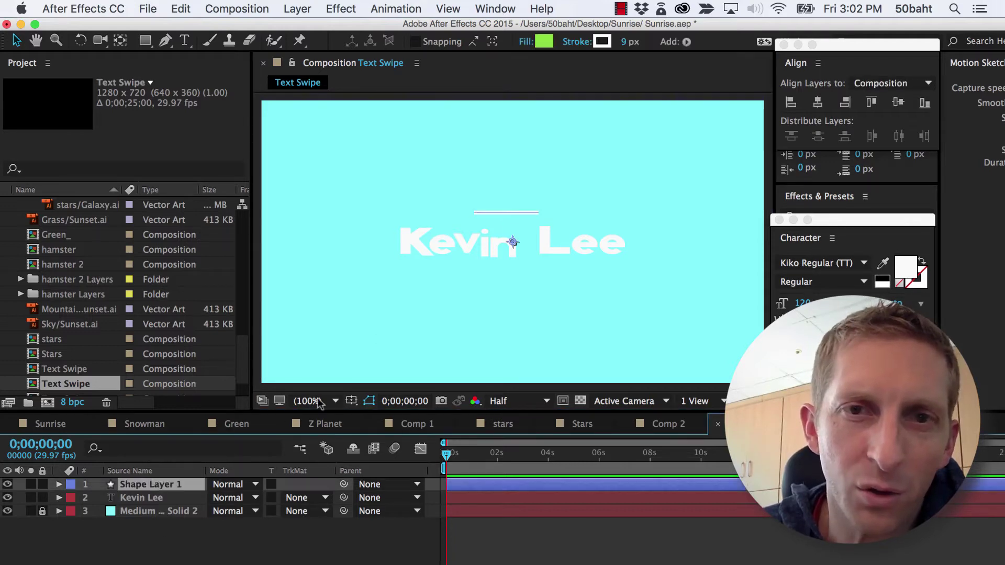
pyautogui.moveTo(514, 244); pyautogui.dragTo(513, 246)
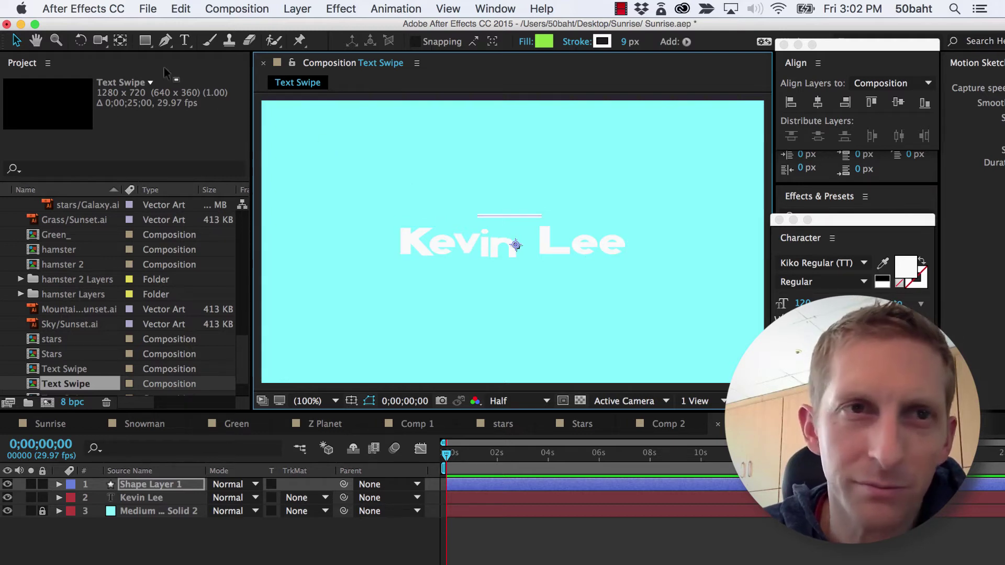
# Move Shape Layer 1's anchor point up onto the line
pyautogui.click(81, 44)
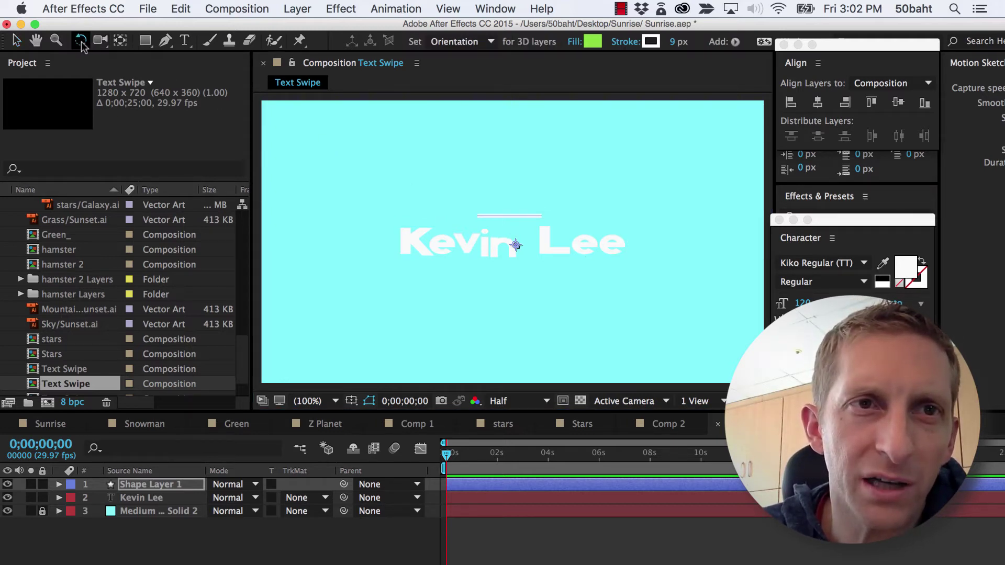
pyautogui.click(120, 40)
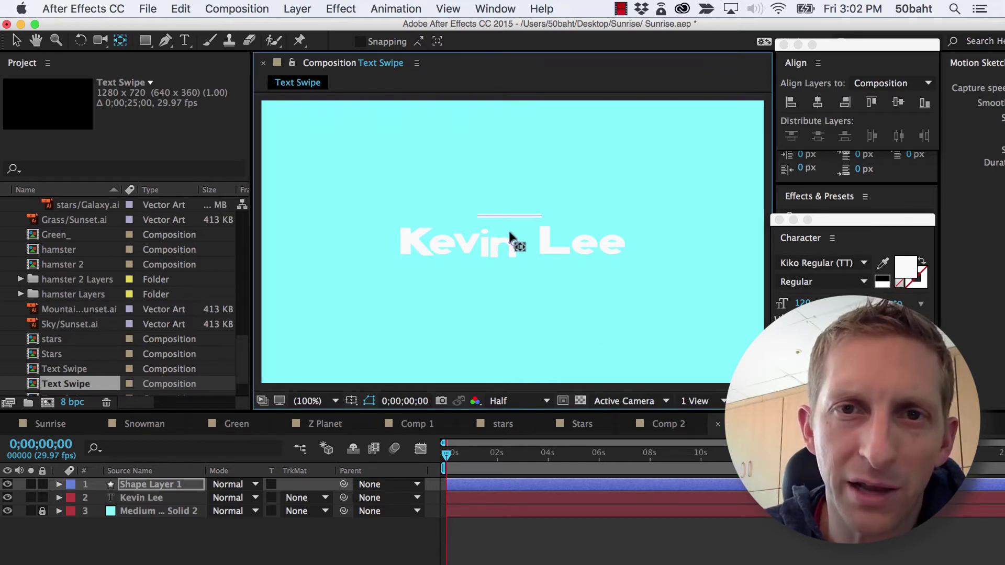
pyautogui.moveTo(512, 238); pyautogui.dragTo(509, 227)
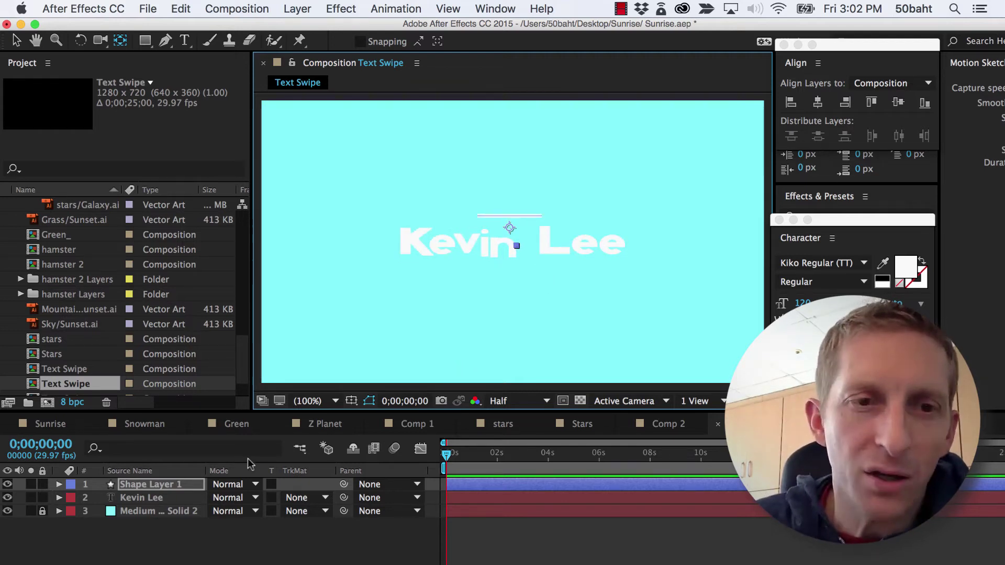
# Unlink Scale proportions and keyframe Scale at 0:00, stretching the line to 409%, 100%
pyautogui.press('s')
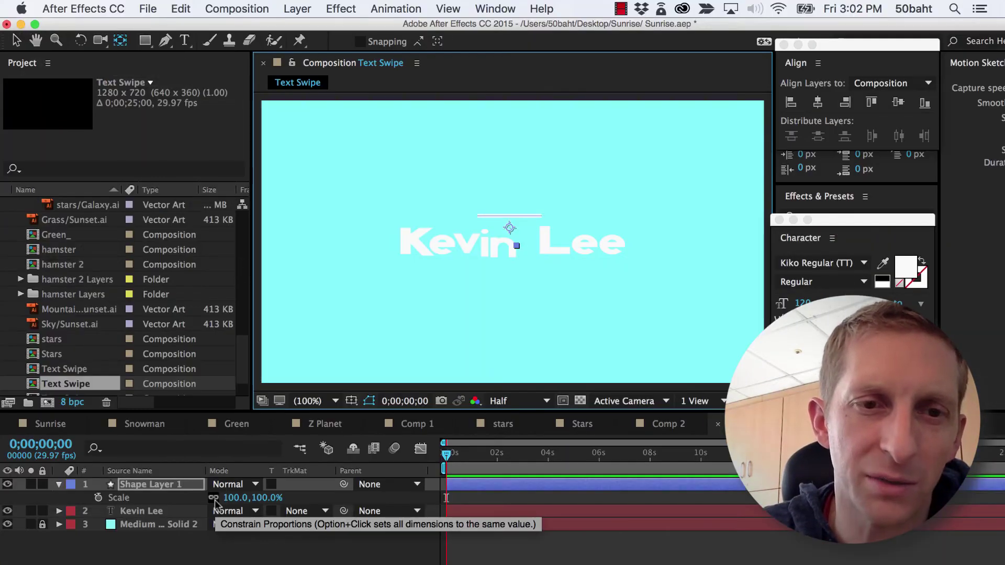
pyautogui.click(214, 498)
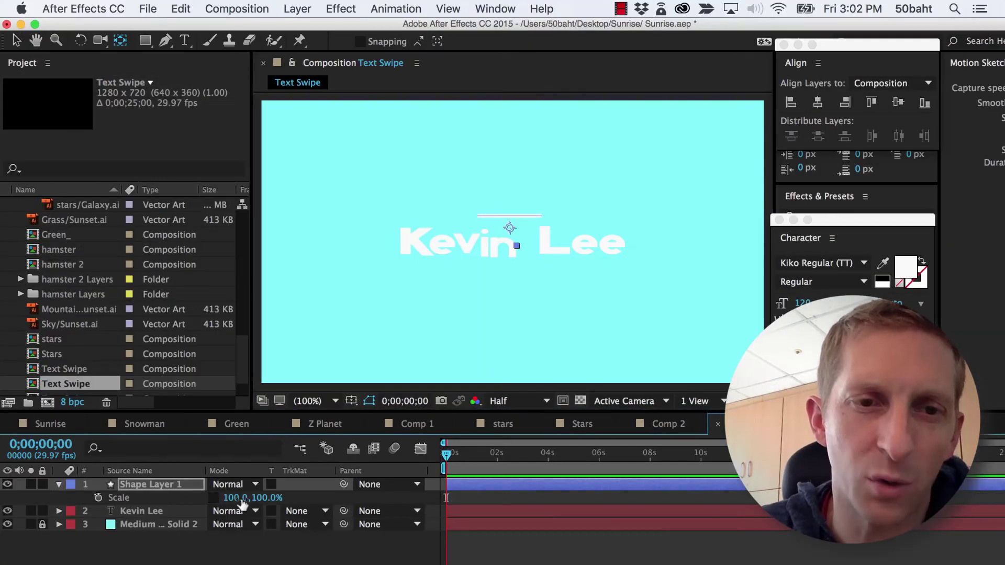
pyautogui.click(234, 497)
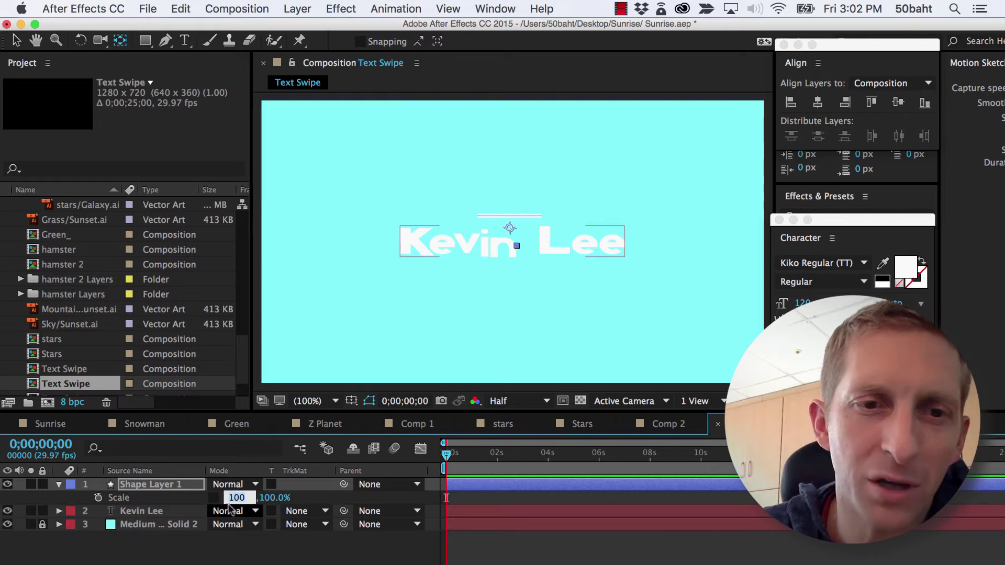
pyautogui.click(231, 544)
pyautogui.click(232, 517)
pyautogui.press('super+shift+a')
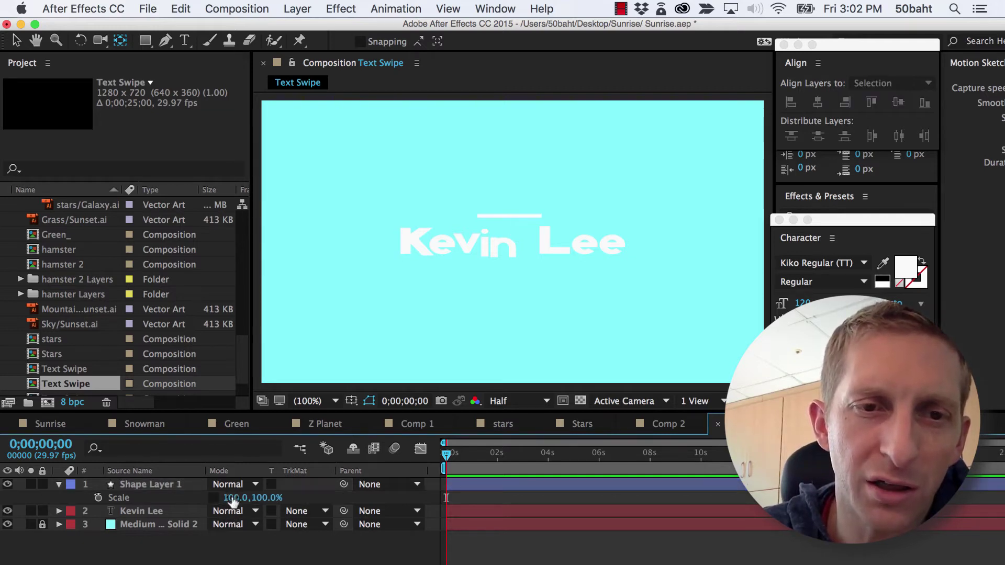
pyautogui.click(107, 497)
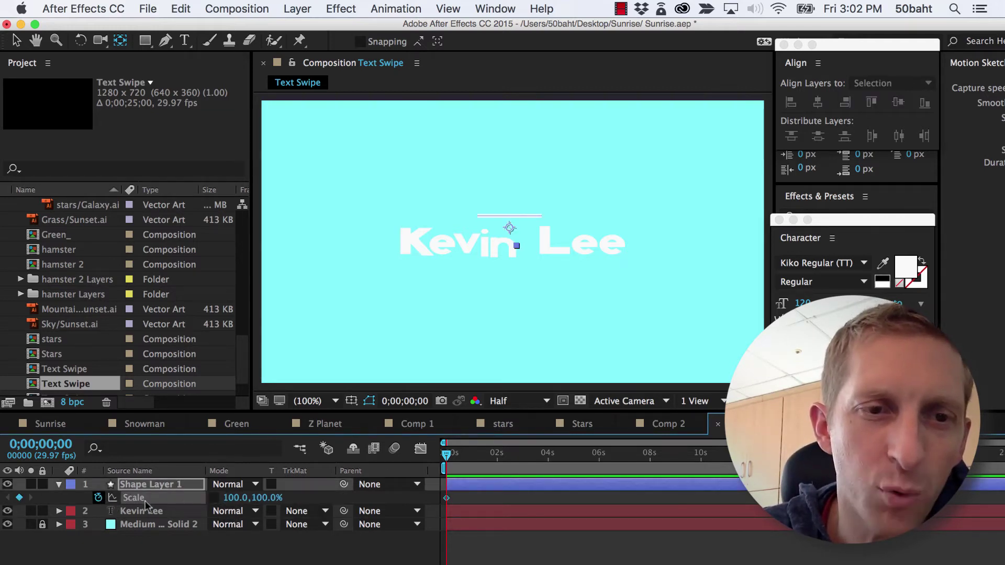
pyautogui.click(98, 497)
pyautogui.moveTo(229, 498); pyautogui.dragTo(448, 479)
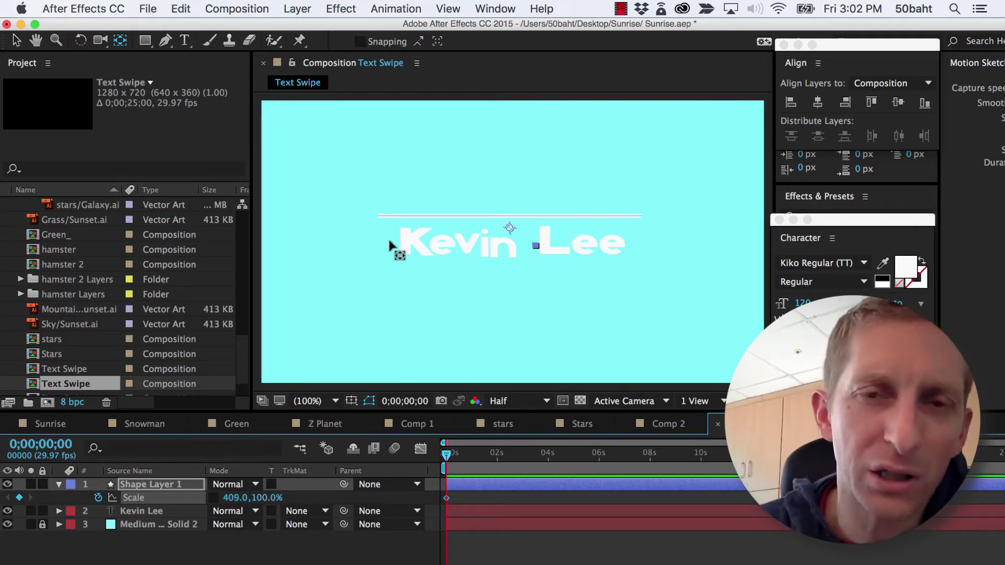
pyautogui.click(360, 559)
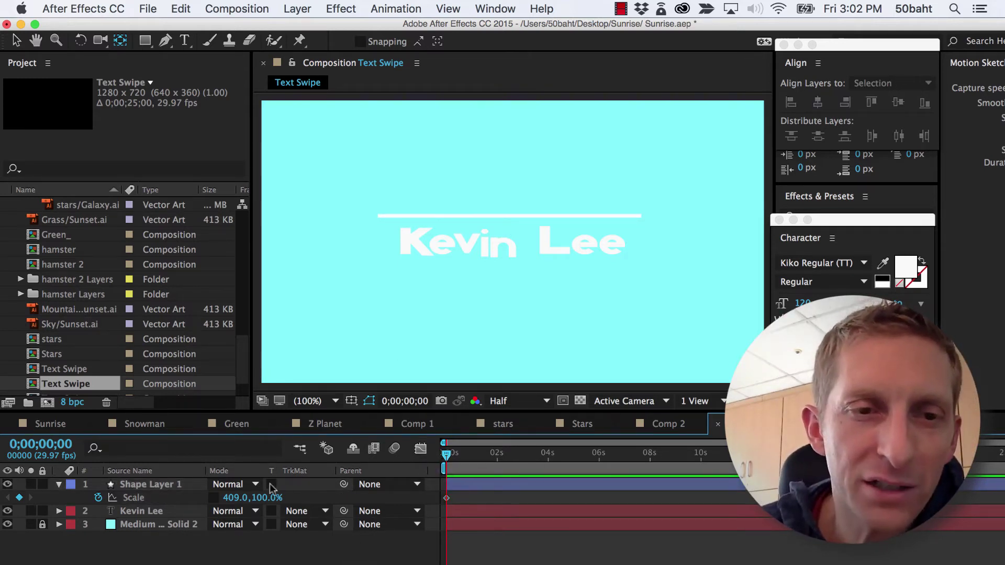
# Add a second shape layer and move Shape Layer 1 to the top of the stack
pyautogui.click(290, 8)
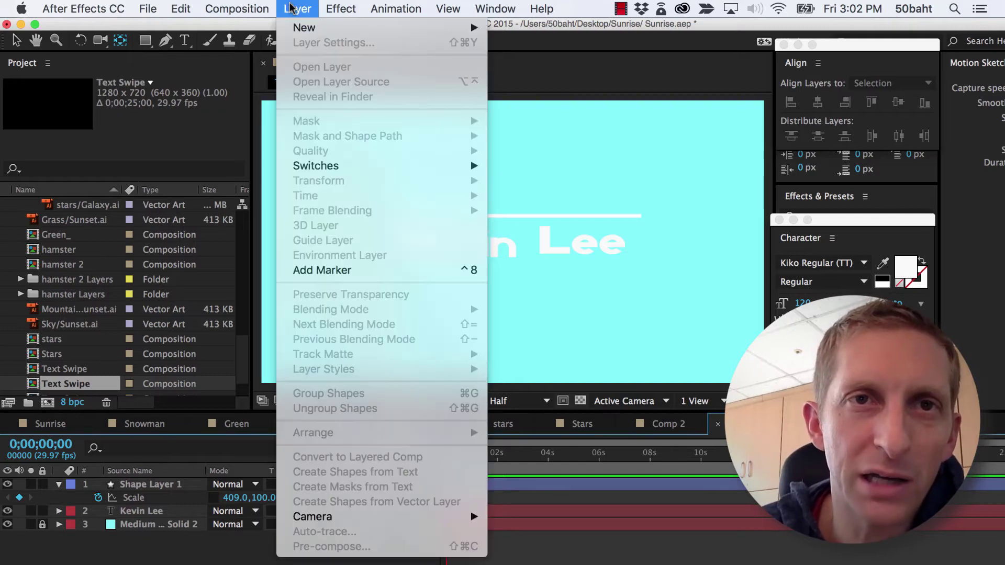
pyautogui.moveTo(304, 27)
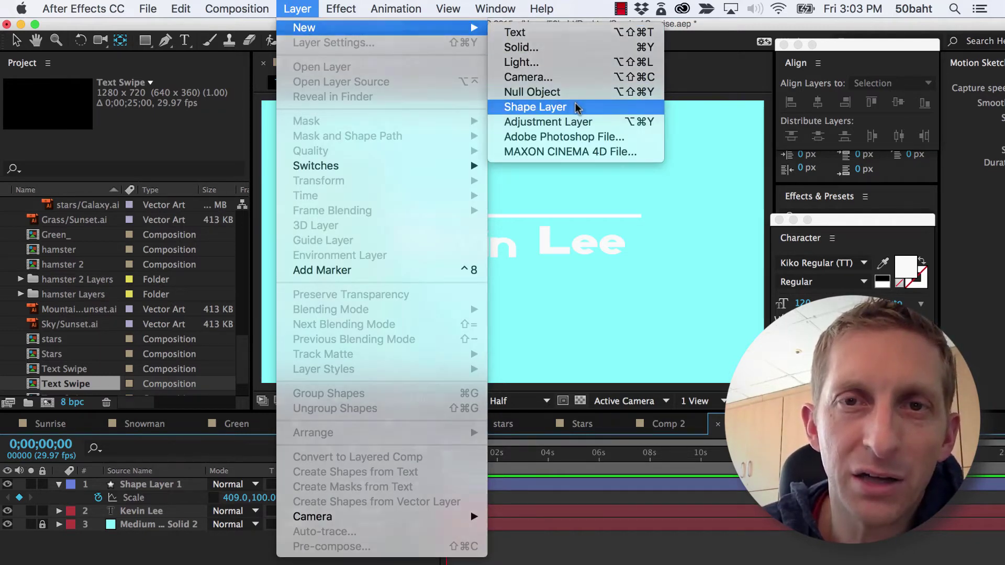
pyautogui.click(505, 342)
pyautogui.press('q')
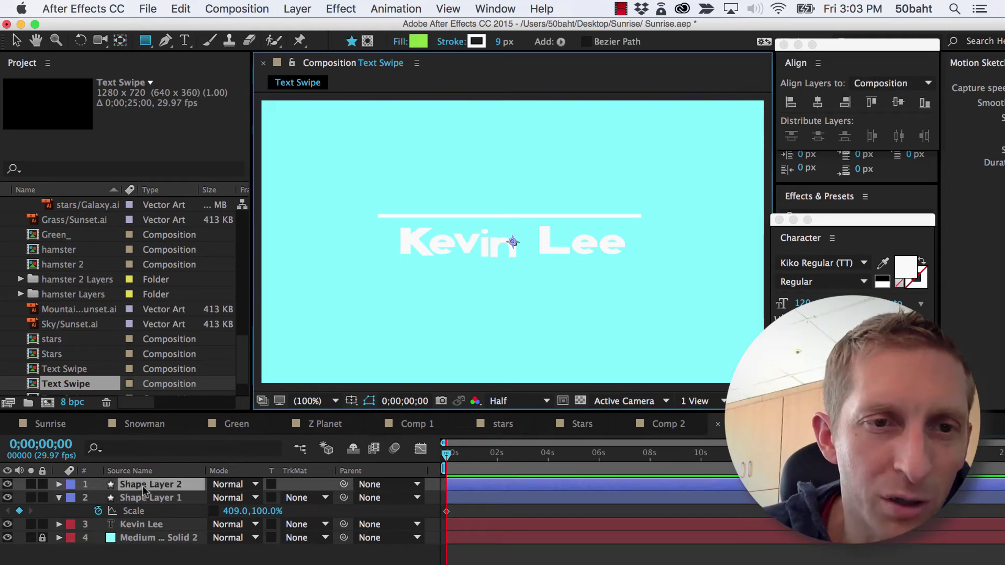
pyautogui.moveTo(145, 491); pyautogui.dragTo(138, 514)
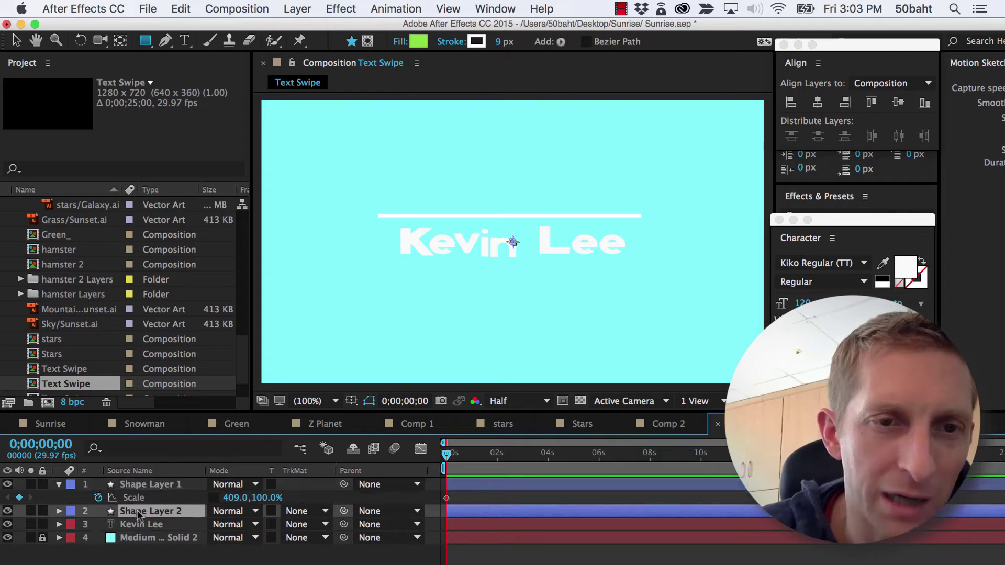
# Rename Shape Layer 1 to 'Line'
pyautogui.click(139, 488)
pyautogui.rightClick(138, 488)
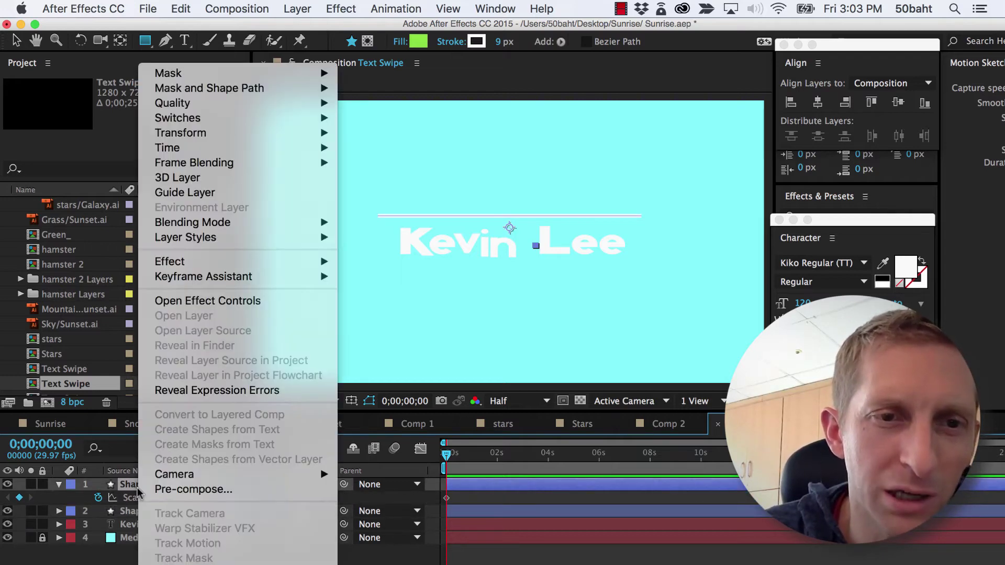
pyautogui.press('Escape')
pyautogui.press('Return')
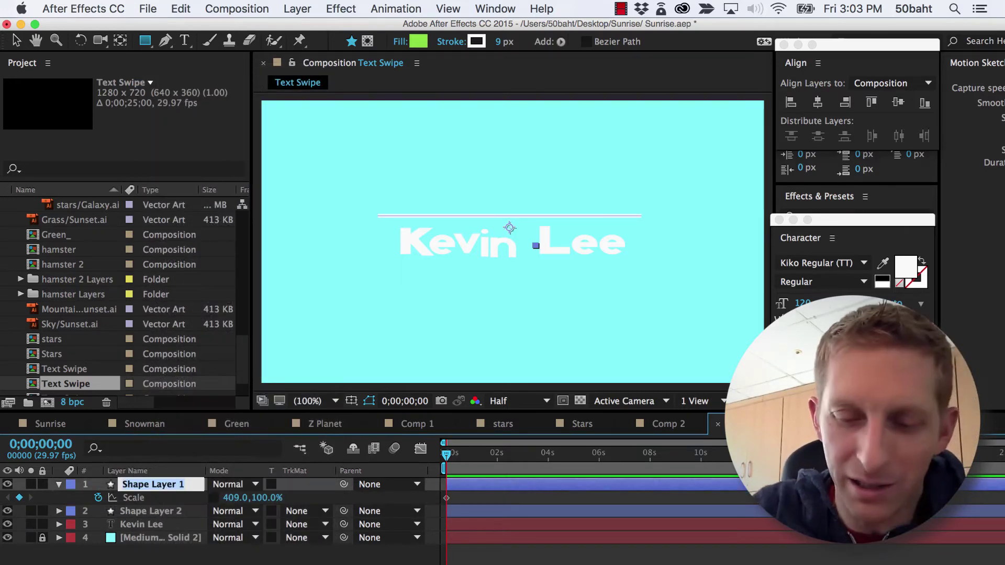
pyautogui.write('Line')
pyautogui.press('Return')
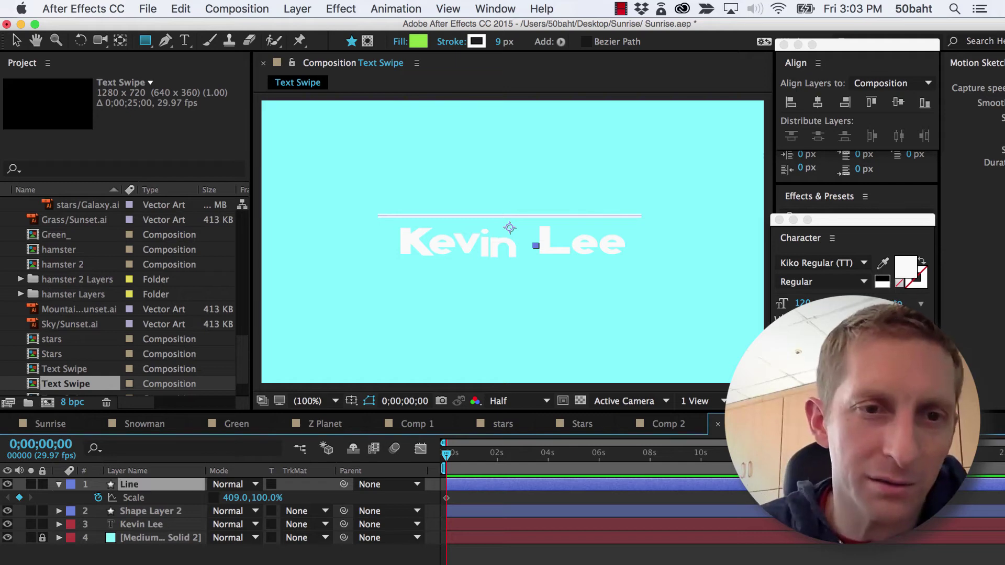
# Rename Shape Layer 2 to 'Invisible' and select the name text layer
pyautogui.click(137, 517)
pyautogui.rightClick(137, 517)
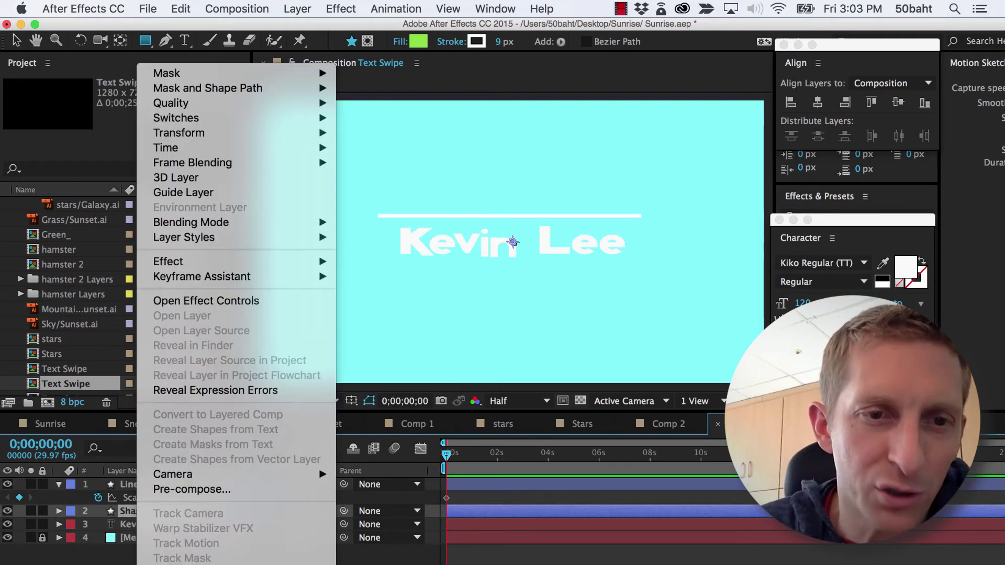
pyautogui.press('Escape')
pyautogui.press('Return')
pyautogui.write('Invi')
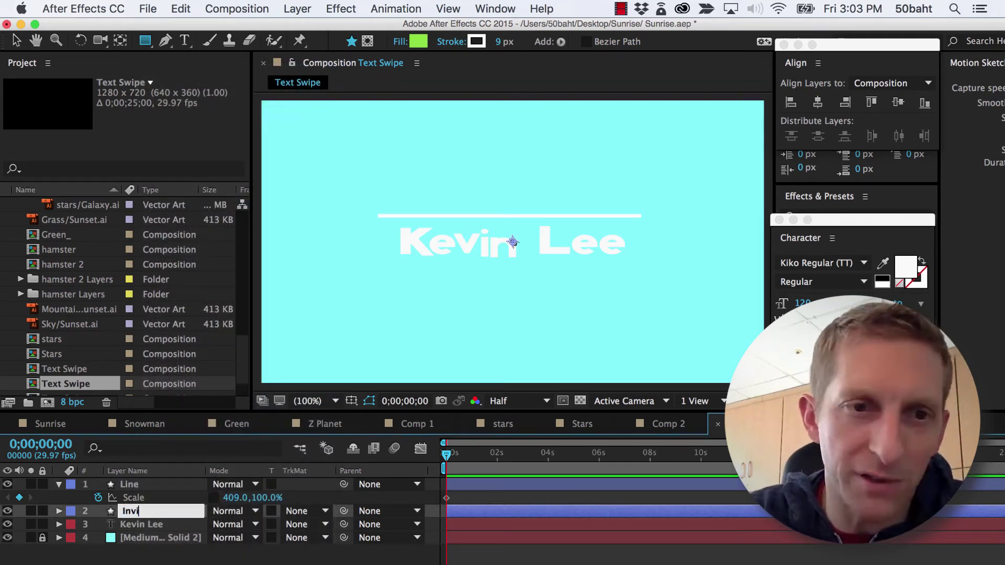
pyautogui.write('sible')
pyautogui.press('Return')
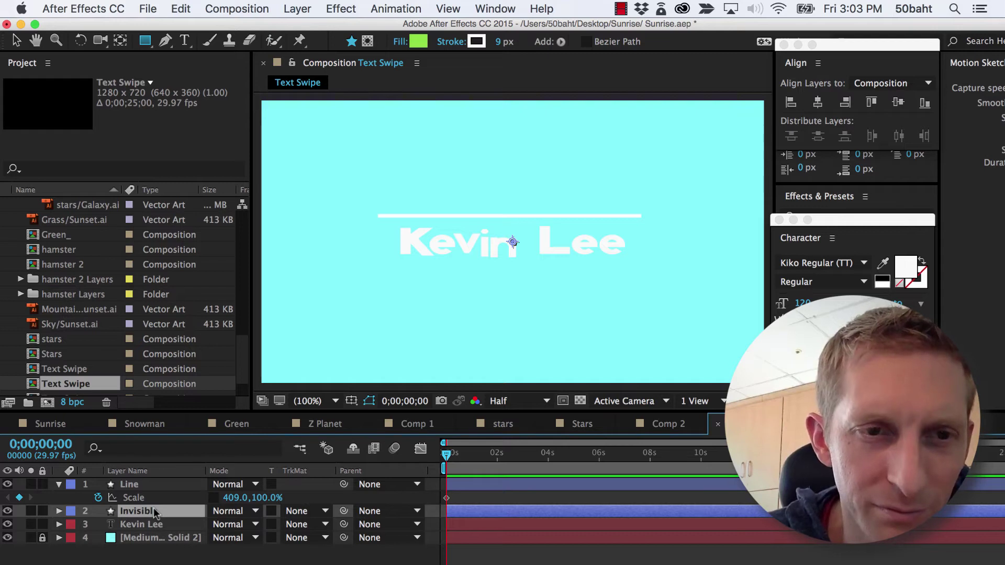
pyautogui.click(163, 525)
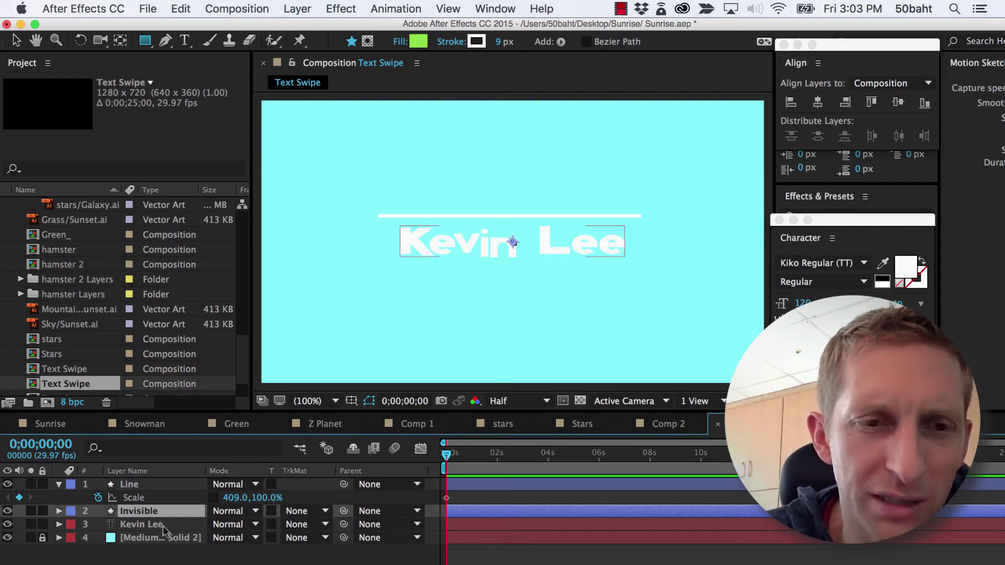
pyautogui.click(155, 527)
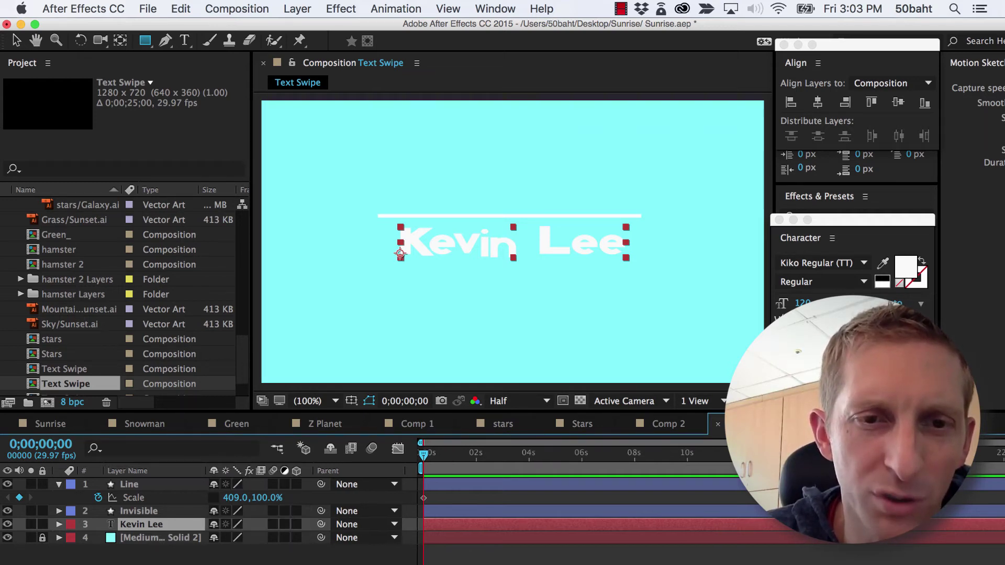
# Show the TrkMat column and set the name text's track matte to Alpha Matte 'Invisible'
pyautogui.rightClick(298, 478)
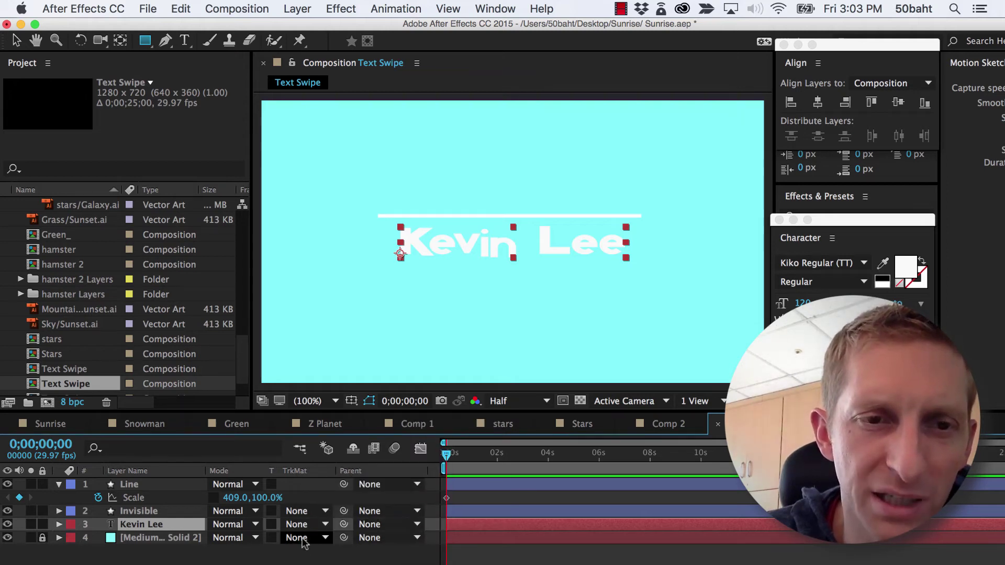
pyautogui.click(296, 524)
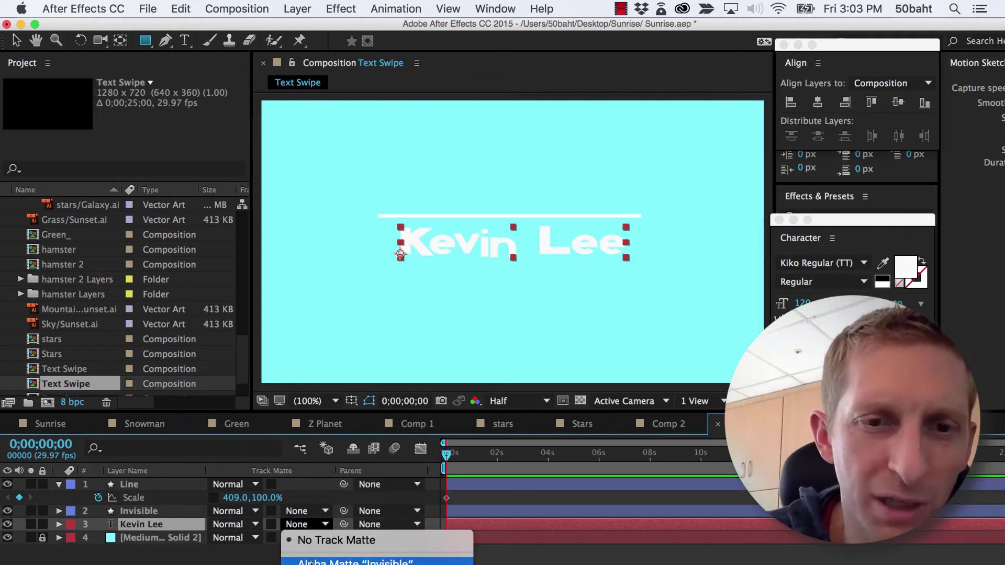
pyautogui.click(356, 562)
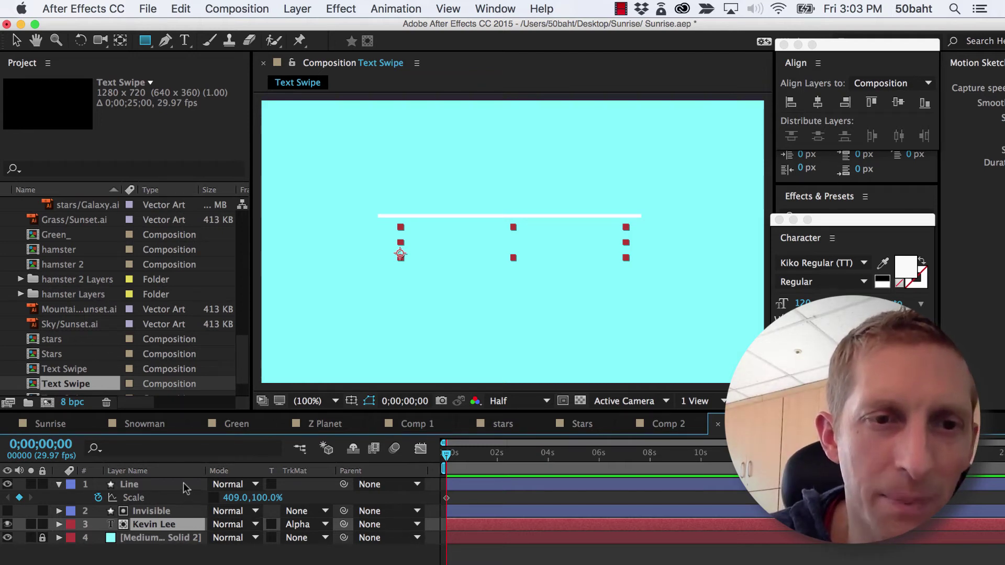
pyautogui.click(169, 512)
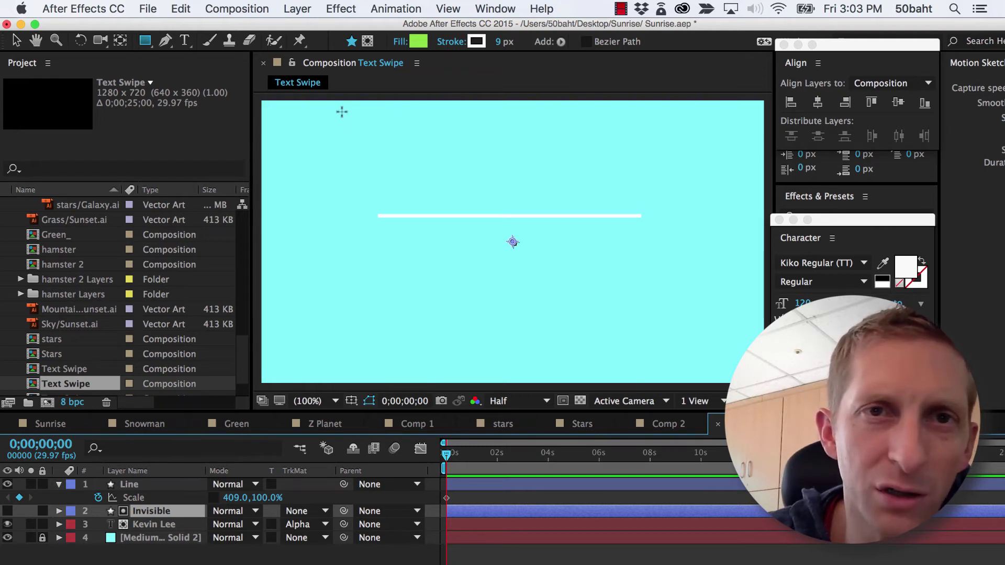
# Draw a rectangle on the Invisible layer from the frame top down to the line
pyautogui.moveTo(343, 102)
pyautogui.mouseDown()
pyautogui.moveTo(518, 175)
pyautogui.moveTo(666, 218)
pyautogui.mouseUp()
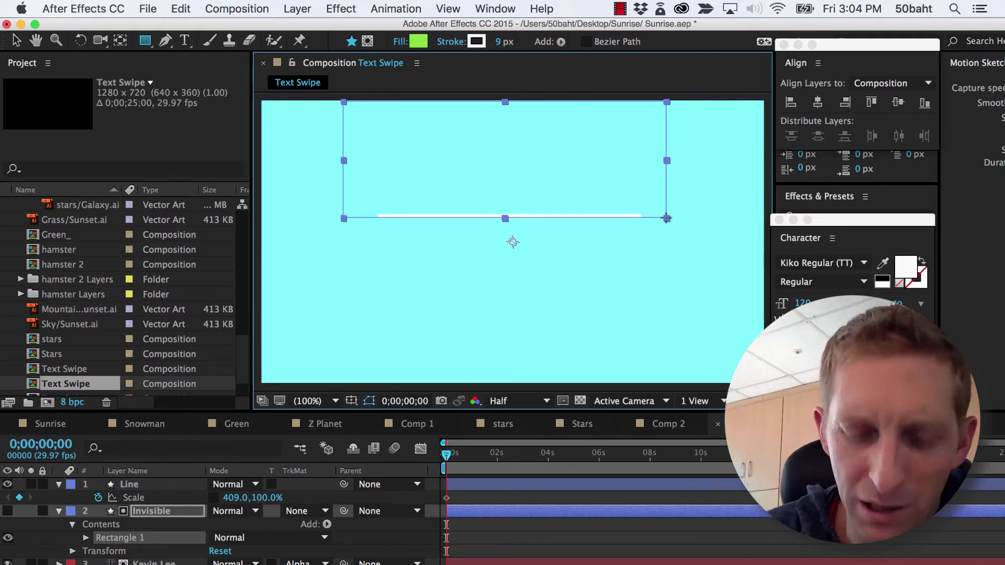
pyautogui.press('.')
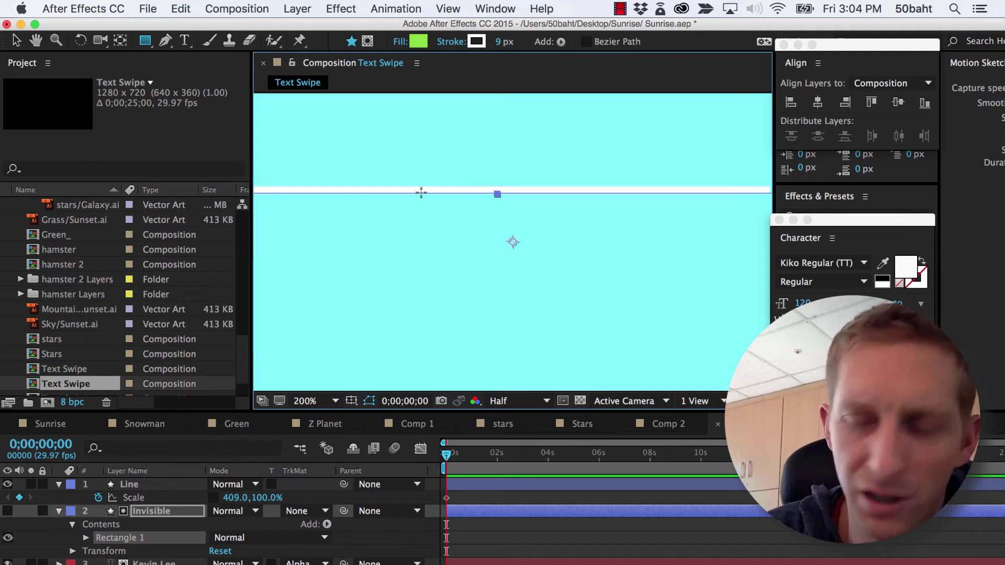
pyautogui.press(',')
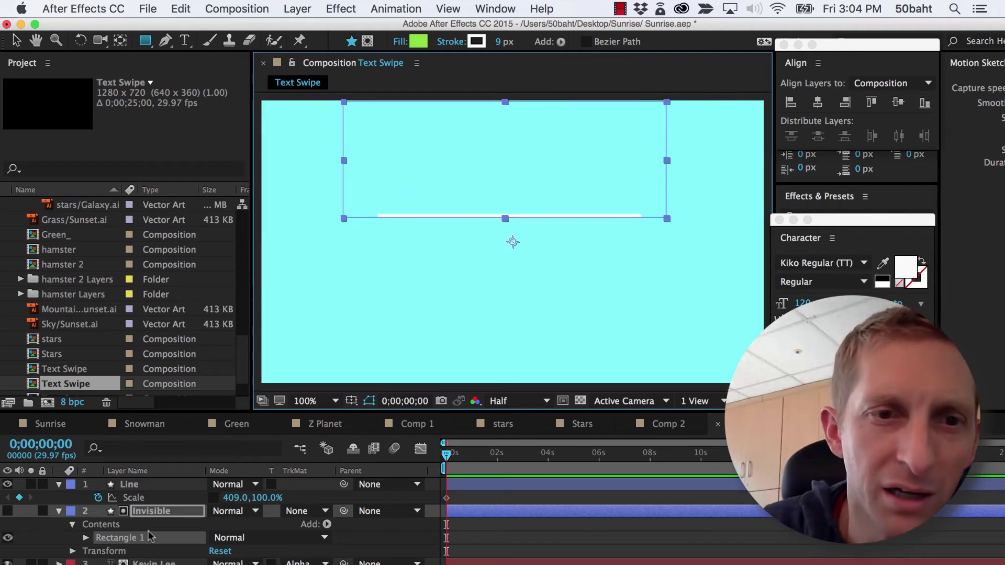
# Make the Invisible layer visible and set its green rectangle's stroke width to 0 px
pyautogui.press('Return')
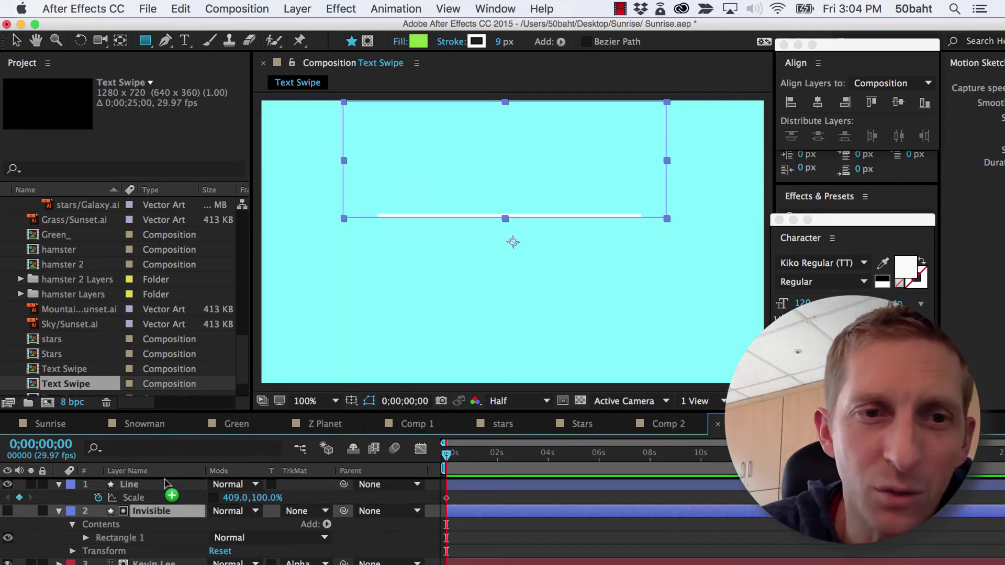
pyautogui.moveTo(164, 511); pyautogui.dragTo(164, 478)
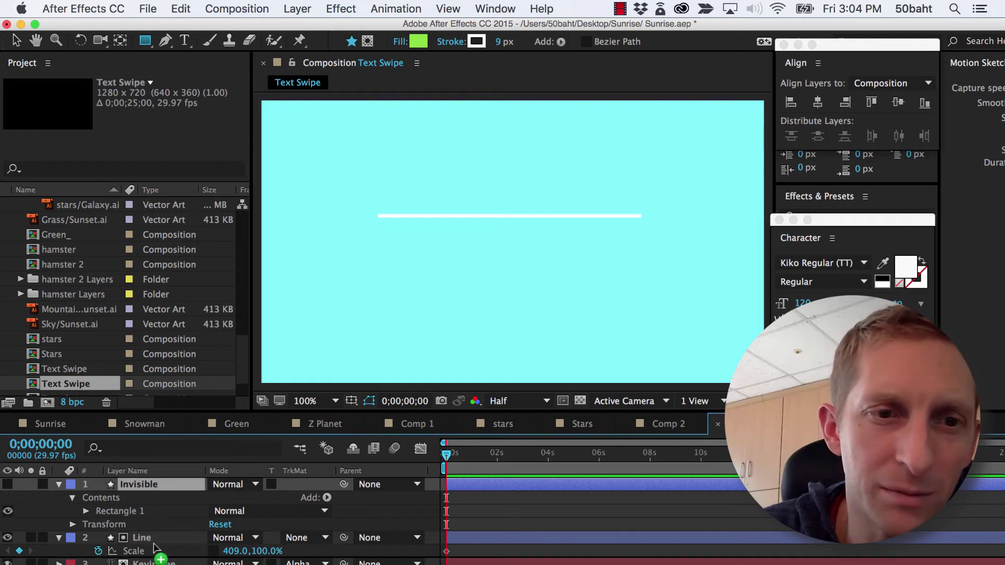
pyautogui.moveTo(154, 547); pyautogui.dragTo(153, 546)
pyautogui.click(8, 512)
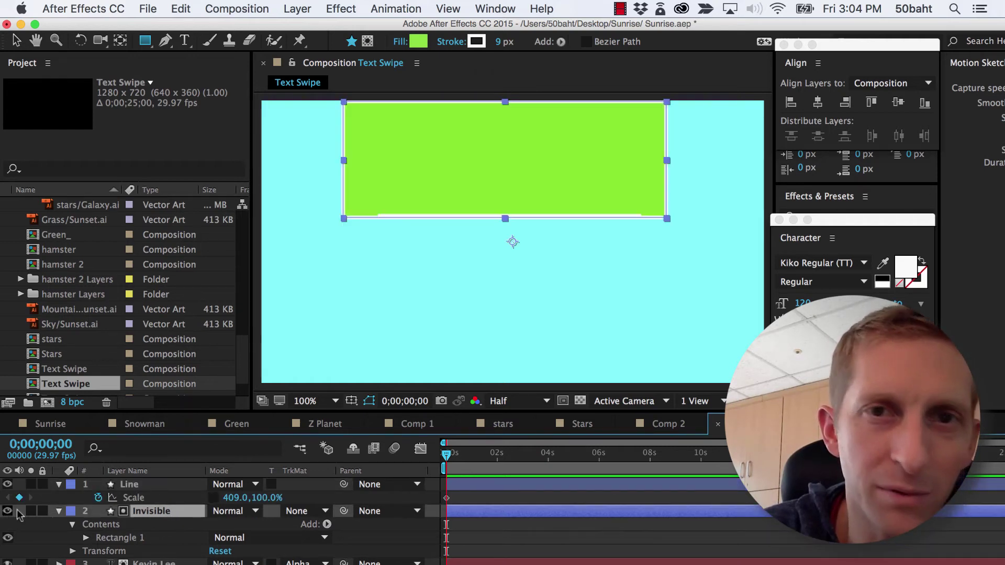
pyautogui.press('v')
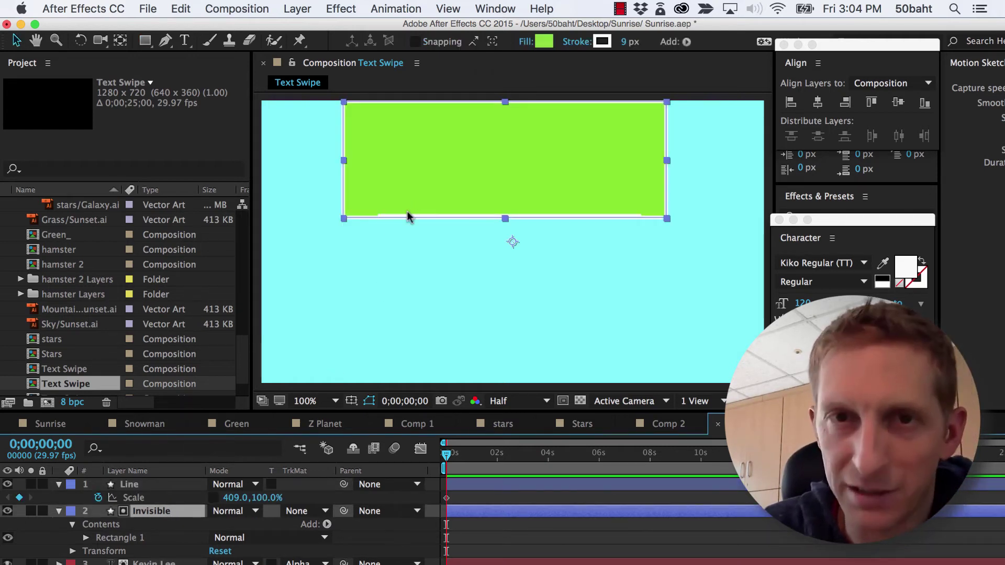
pyautogui.click(359, 250)
pyautogui.click(410, 208)
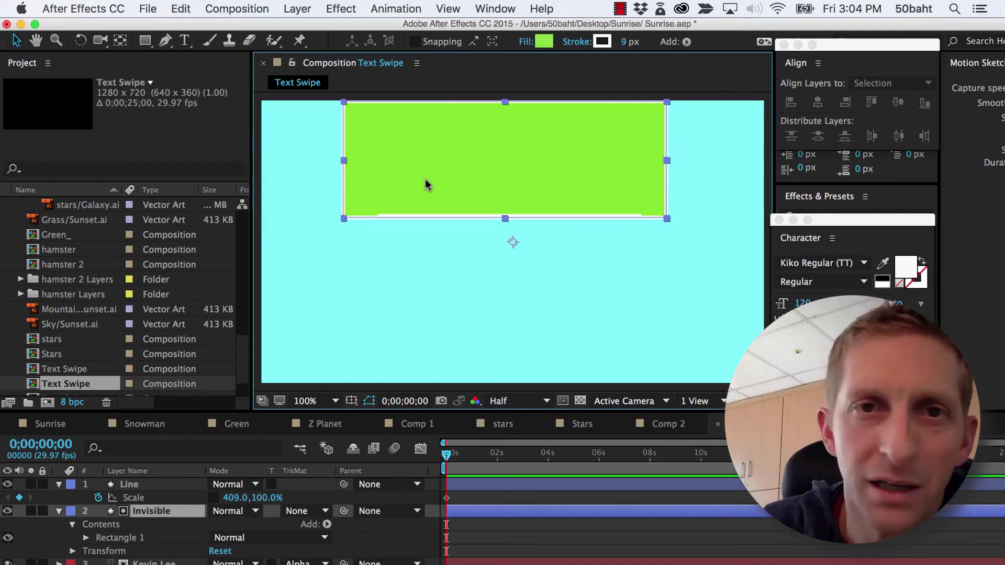
pyautogui.write('0')
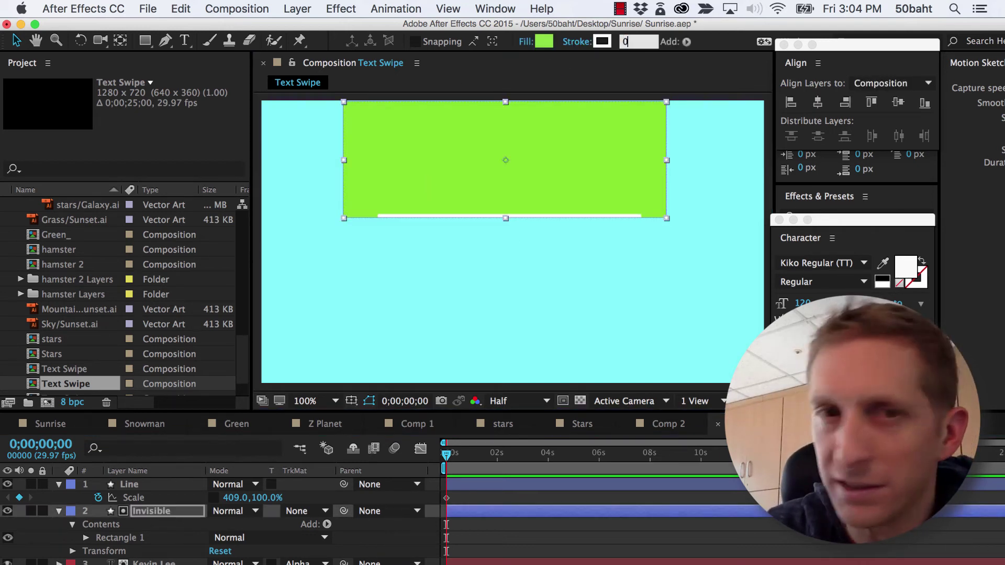
pyautogui.press('Return')
pyautogui.click(365, 244)
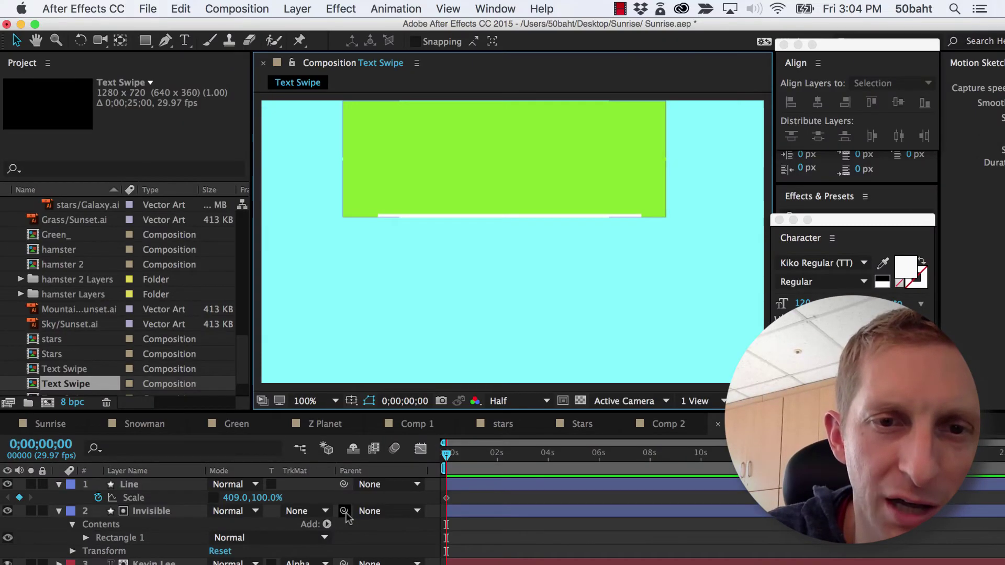
# Parent the Invisible layer to Line and hide its green matte rectangle
pyautogui.moveTo(323, 503); pyautogui.dragTo(0, 419)
pyautogui.moveTo(233, 489); pyautogui.dragTo(235, 486)
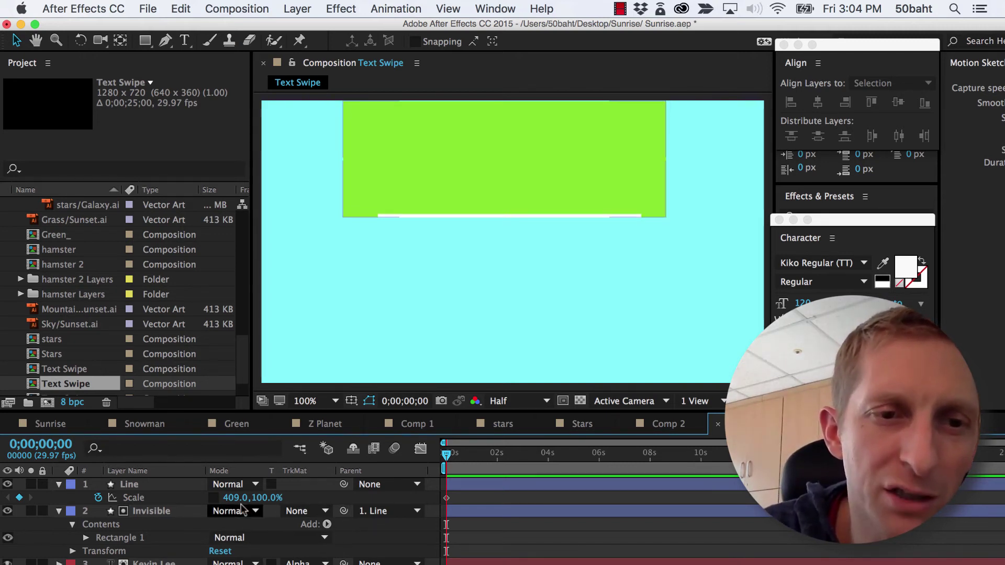
pyautogui.click(161, 515)
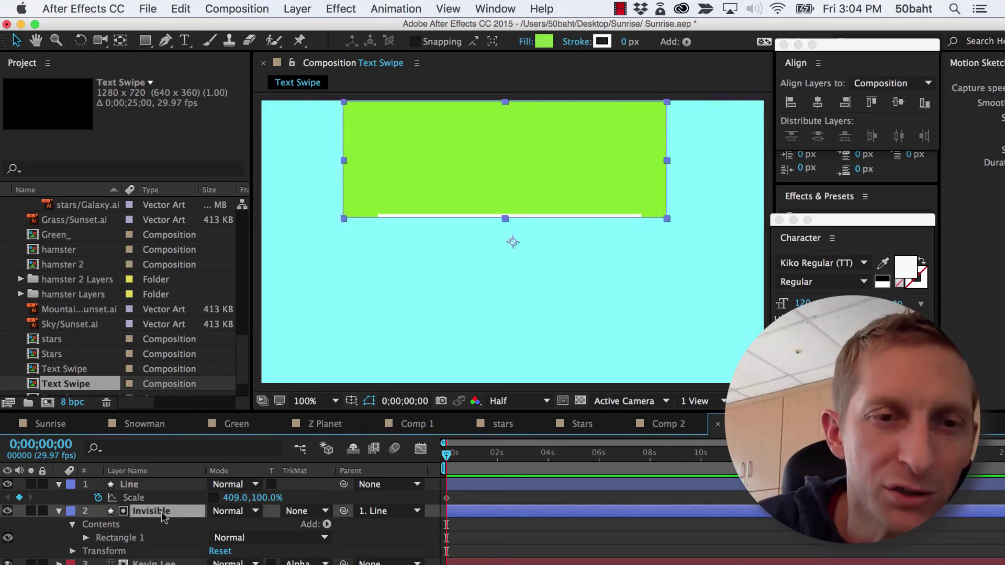
pyautogui.click(7, 512)
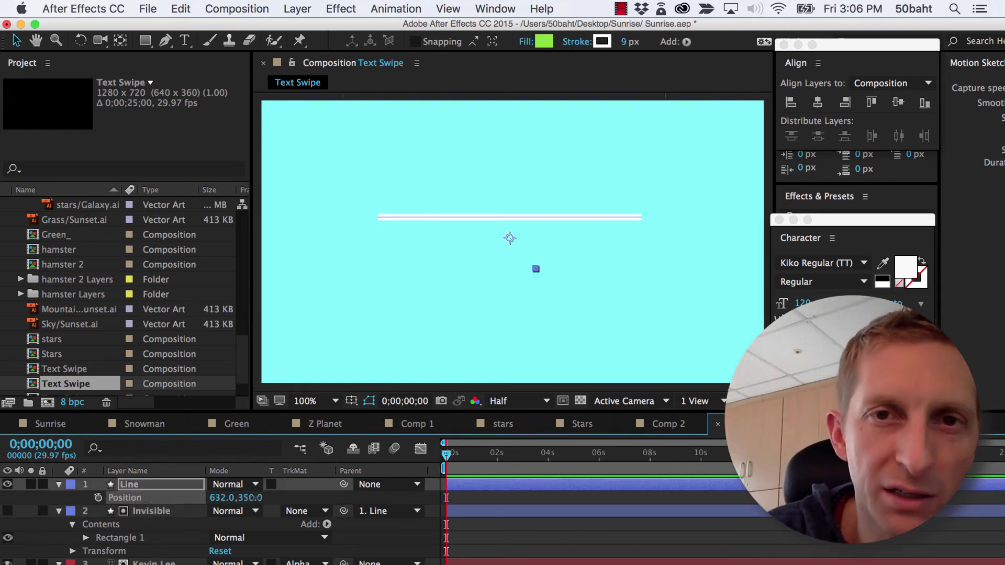
# Keyframe Line's Position from 632,355 at 0:00 to 632,494 at 1;09
pyautogui.moveTo(254, 497)
pyautogui.mouseDown()
pyautogui.moveTo(373, 500)
pyautogui.moveTo(252, 500)
pyautogui.mouseUp()
pyautogui.click(98, 497)
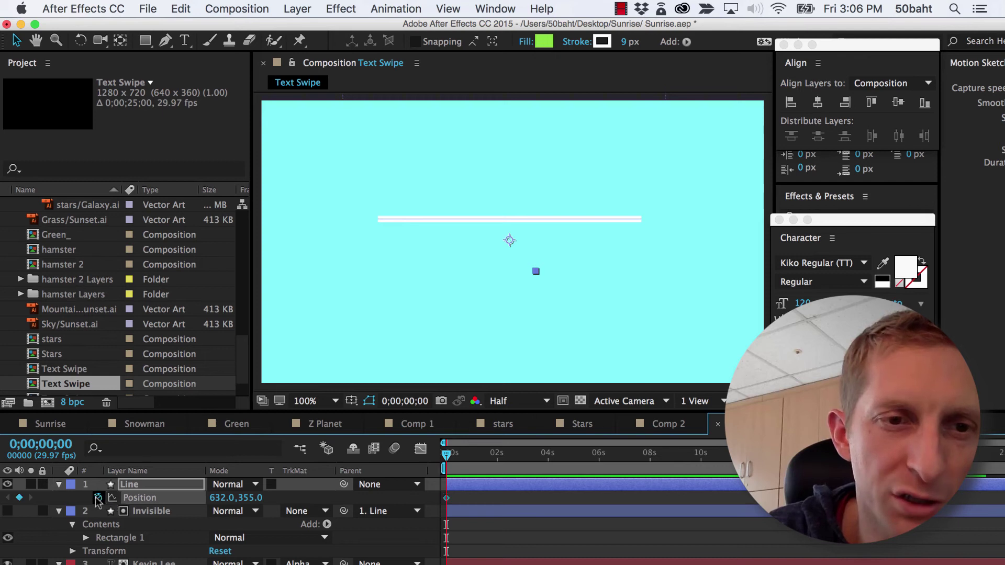
pyautogui.moveTo(459, 461); pyautogui.dragTo(482, 460)
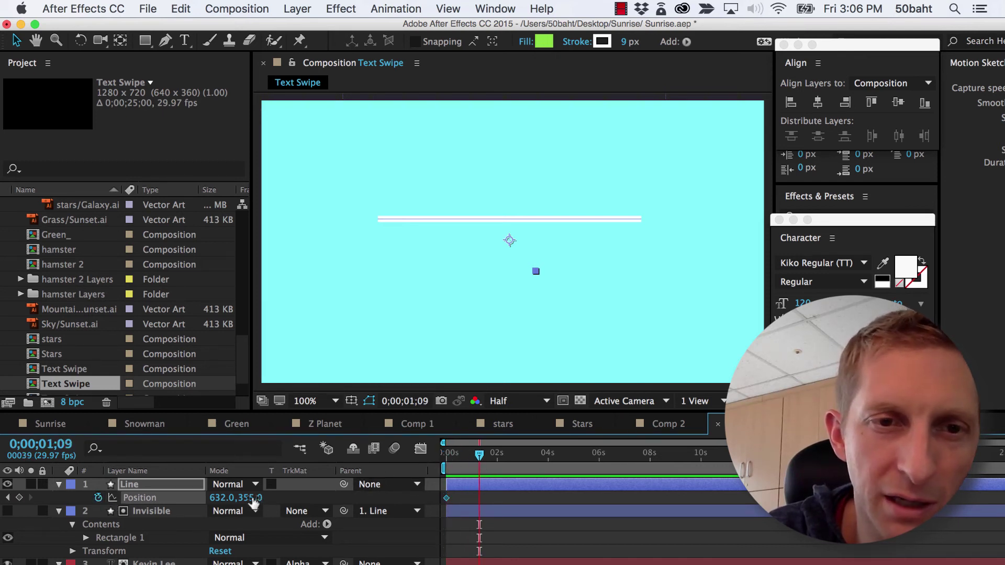
pyautogui.moveTo(251, 498); pyautogui.dragTo(361, 499)
# Select the first Position keyframe and bring up its keyframe options menu
pyautogui.click(499, 498)
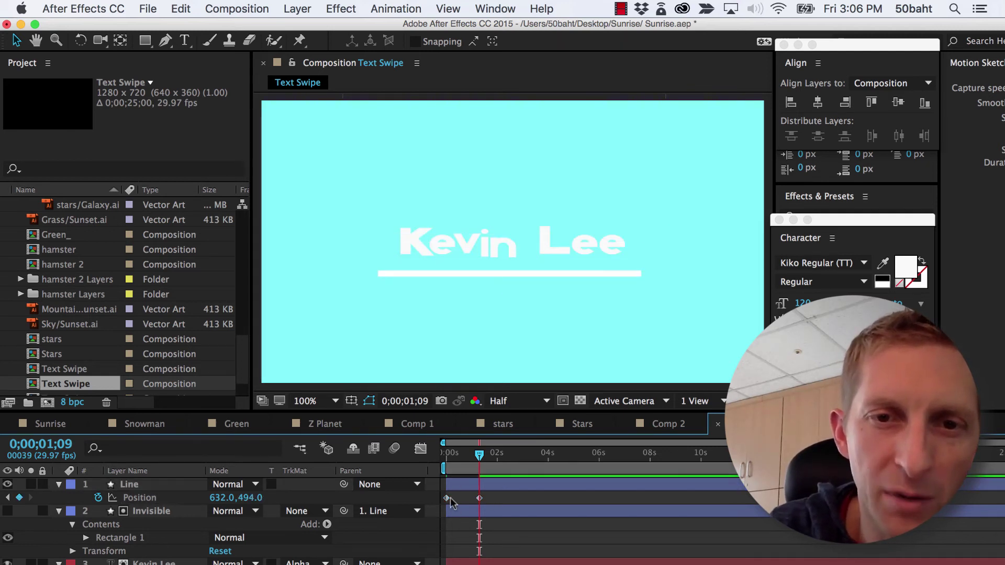
pyautogui.click(447, 497)
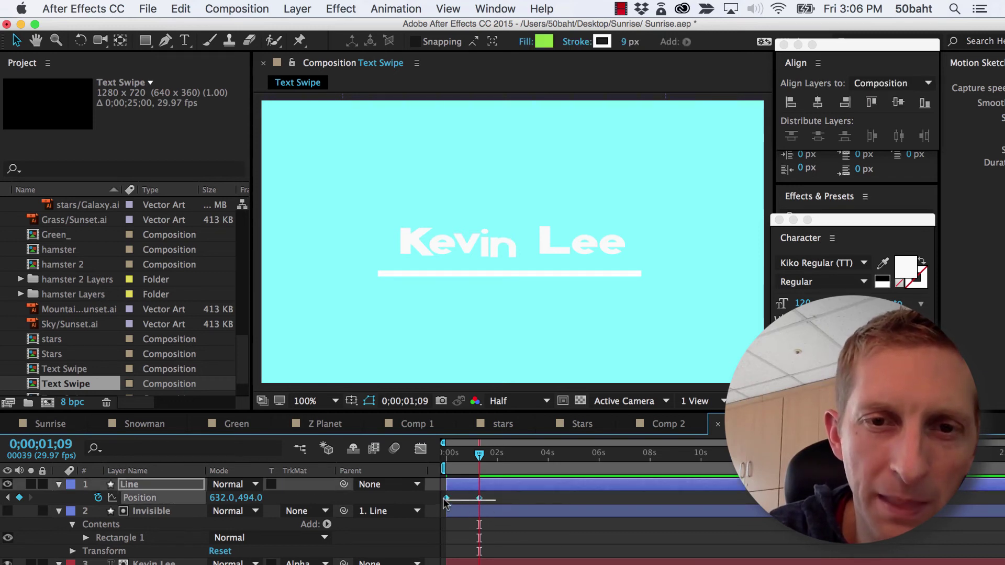
pyautogui.moveTo(448, 502)
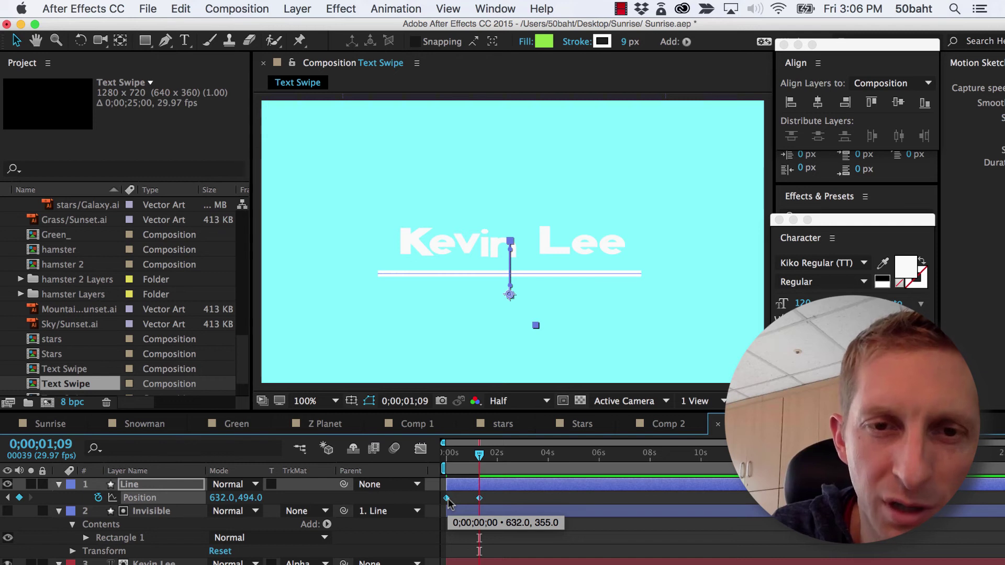
pyautogui.rightClick(448, 502)
# Apply Easy Ease to the Position keyframes and preview the slide
pyautogui.moveTo(502, 563)
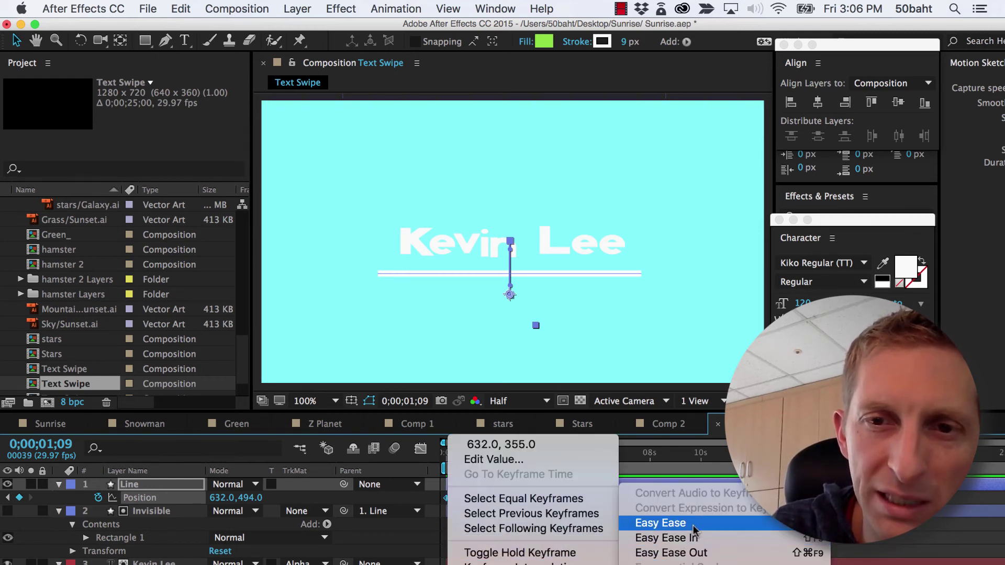
pyautogui.click(675, 523)
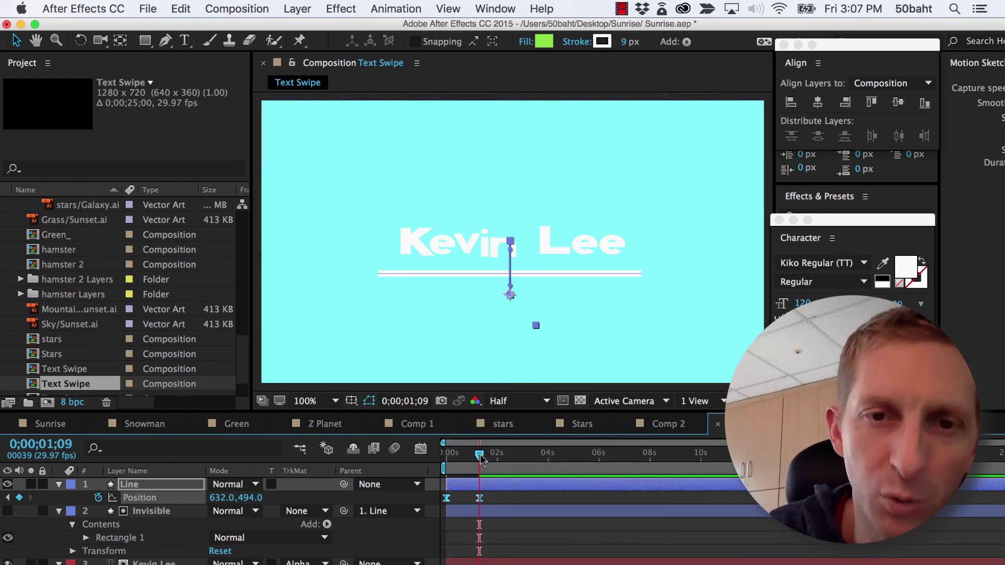
pyautogui.moveTo(481, 459); pyautogui.dragTo(506, 456)
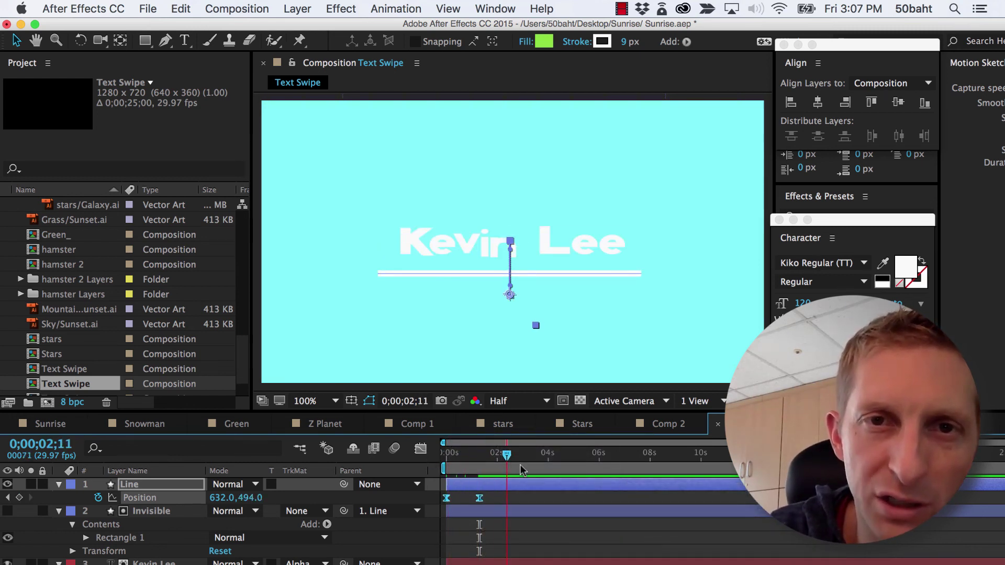
pyautogui.press('space')
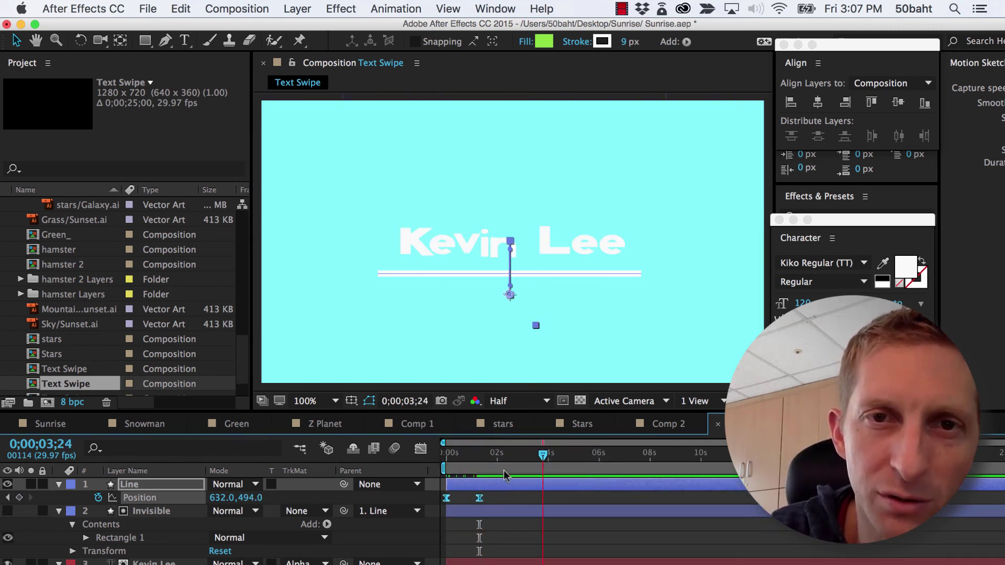
pyautogui.press('space')
# Shift both Position keyframes about two seconds later, then show Line's Scale property
pyautogui.click(447, 498)
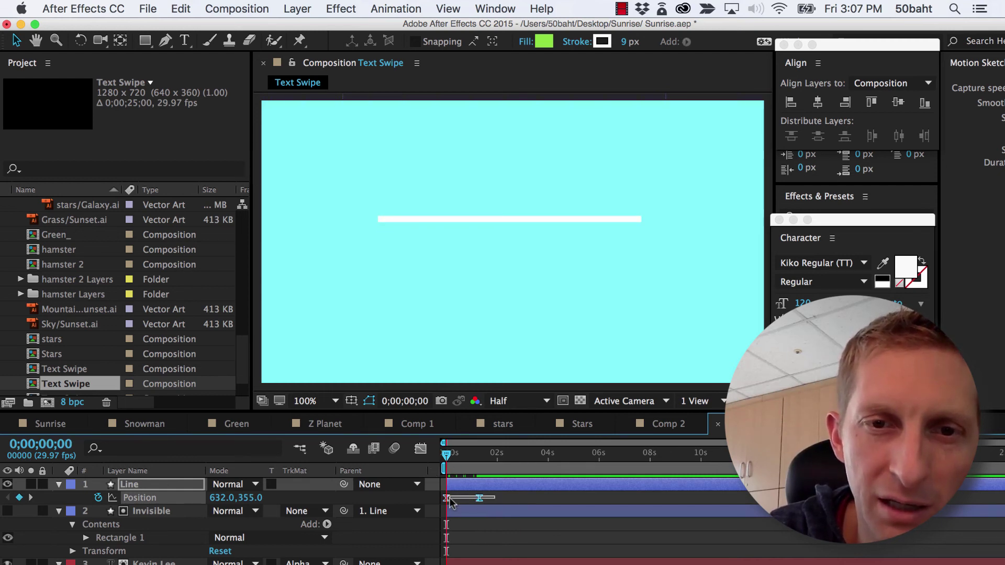
pyautogui.moveTo(450, 502)
pyautogui.mouseDown()
pyautogui.moveTo(492, 503)
pyautogui.moveTo(455, 503)
pyautogui.mouseUp()
pyautogui.click(460, 454)
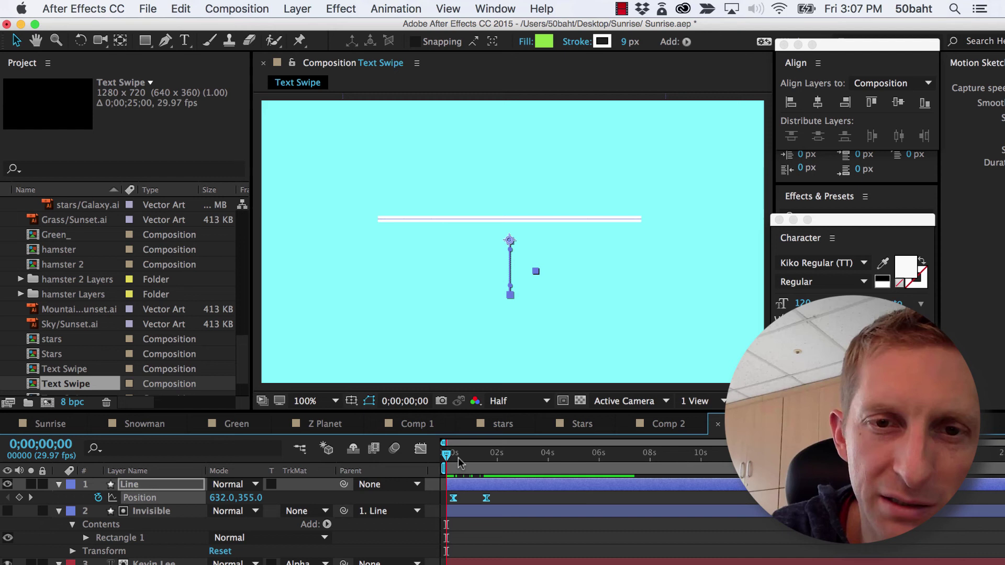
pyautogui.click(510, 497)
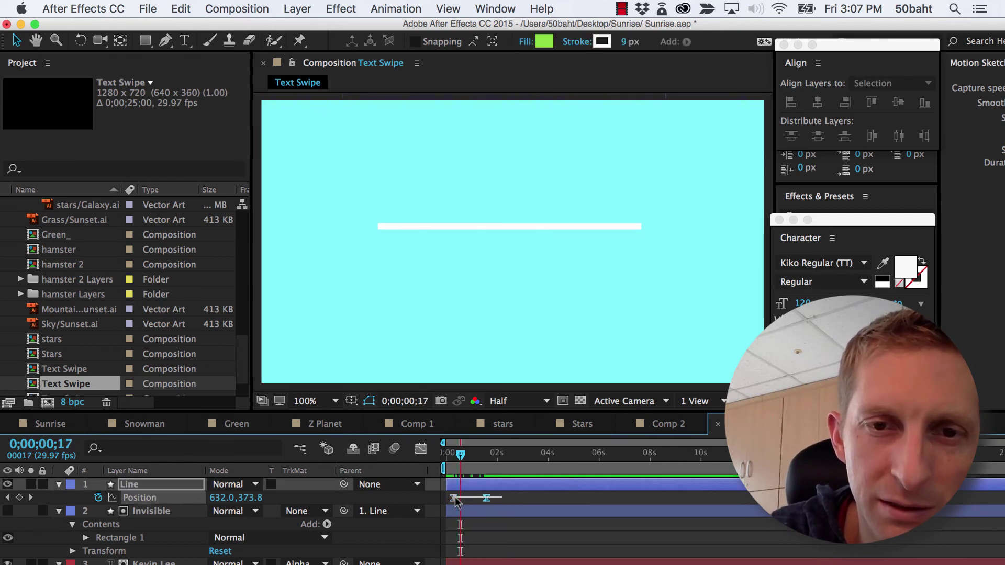
pyautogui.moveTo(453, 502); pyautogui.dragTo(496, 502)
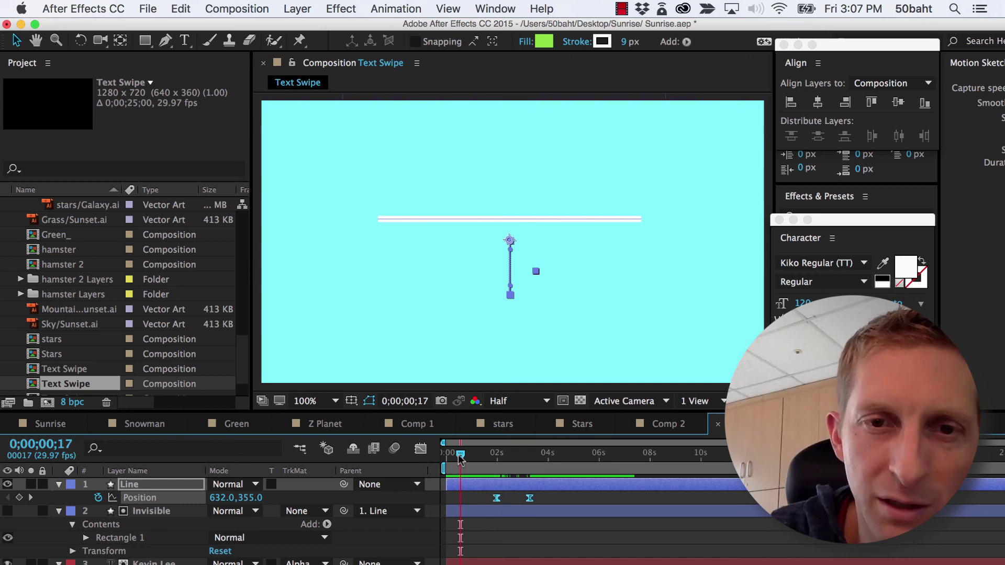
pyautogui.moveTo(460, 457)
pyautogui.mouseDown()
pyautogui.moveTo(442, 462)
pyautogui.moveTo(492, 468)
pyautogui.moveTo(444, 460)
pyautogui.mouseUp()
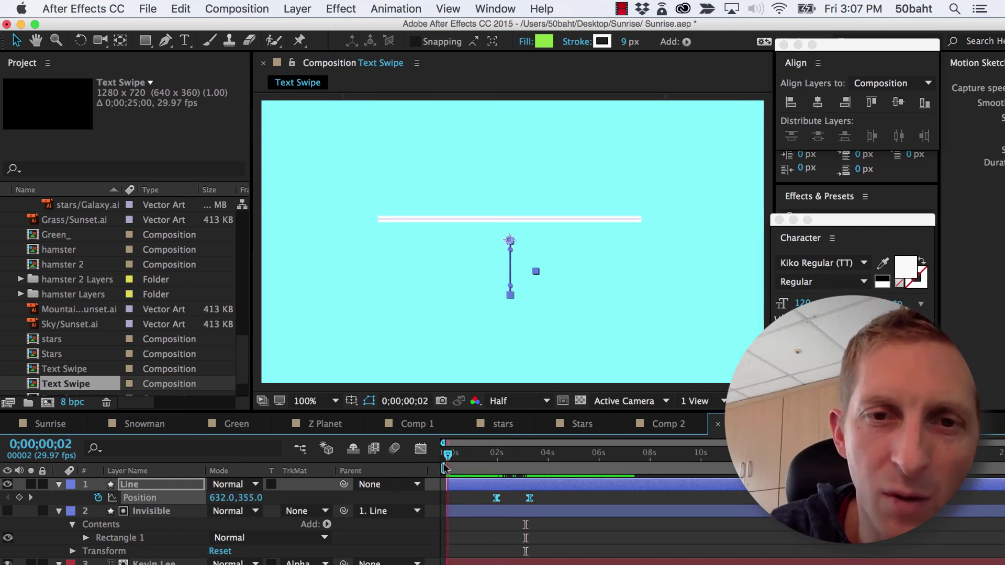
pyautogui.click(403, 224)
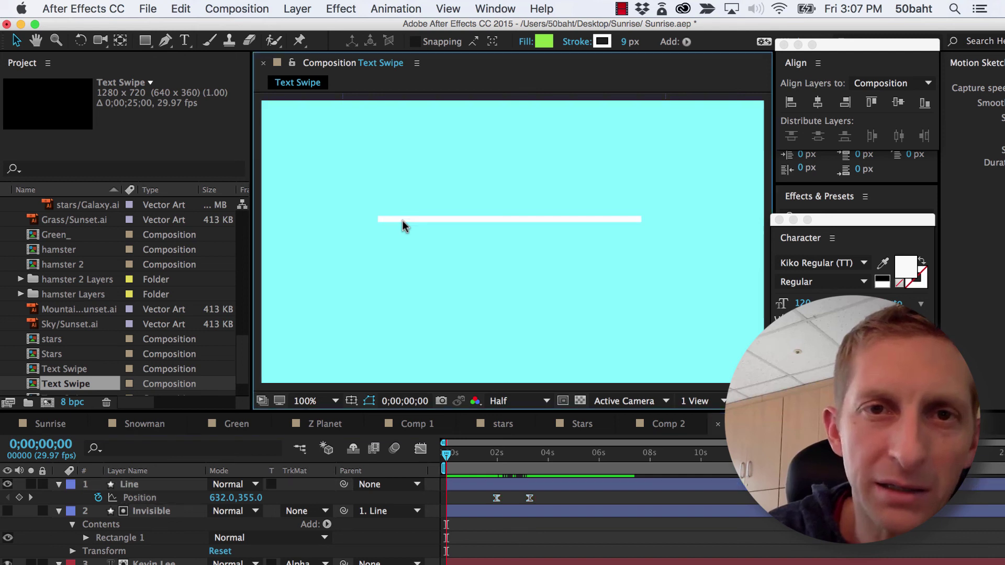
pyautogui.click(167, 490)
pyautogui.press('s')
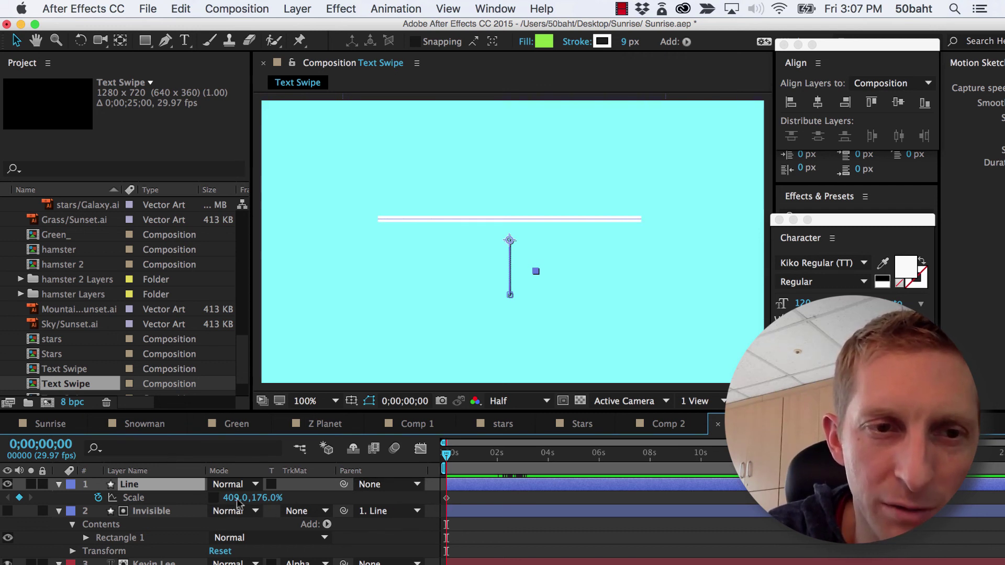
# Keyframe Line's Scale from 145,163% at 0:00 to 362,166% at 1;08
pyautogui.click(97, 497)
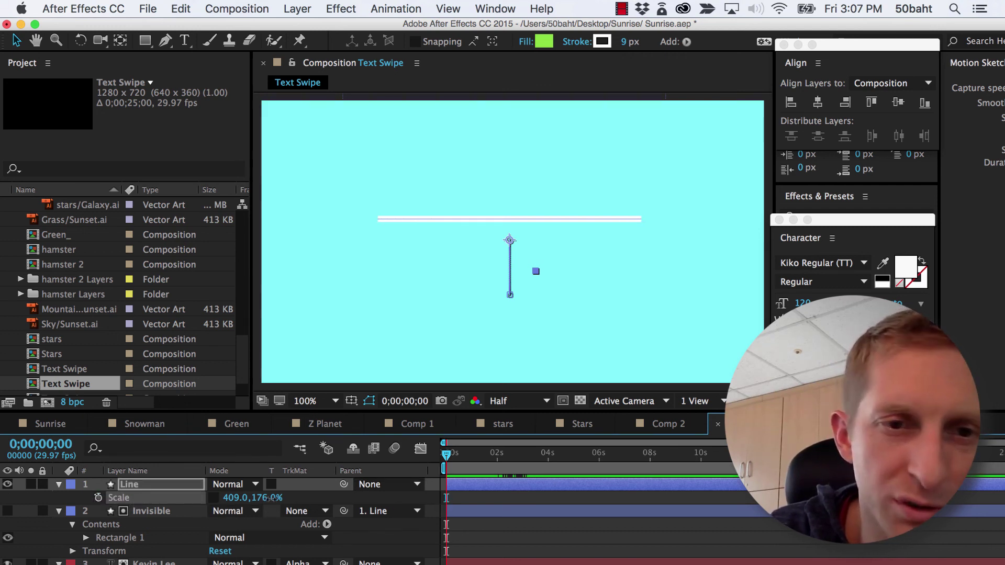
pyautogui.moveTo(271, 499); pyautogui.dragTo(45, 488)
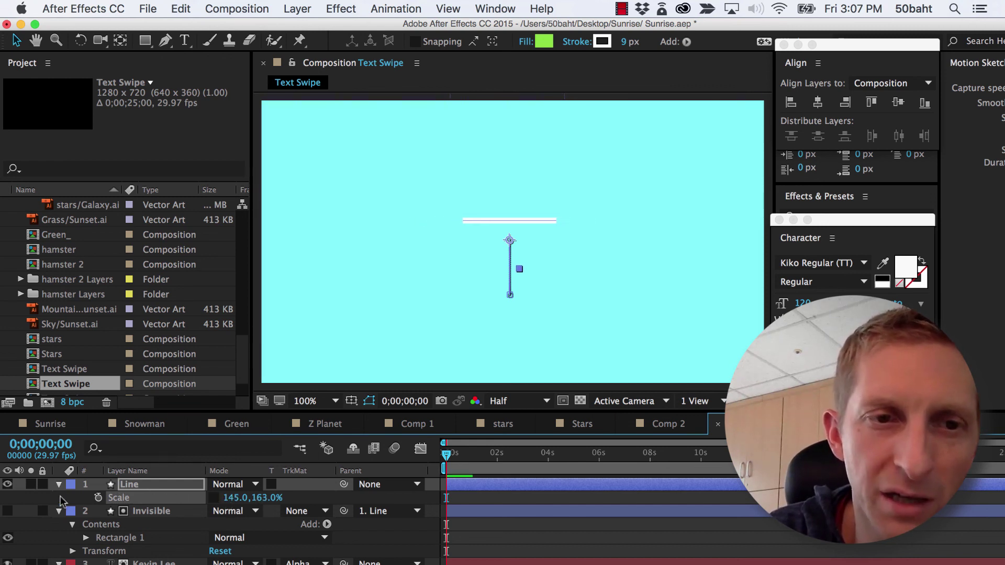
pyautogui.press('F2')
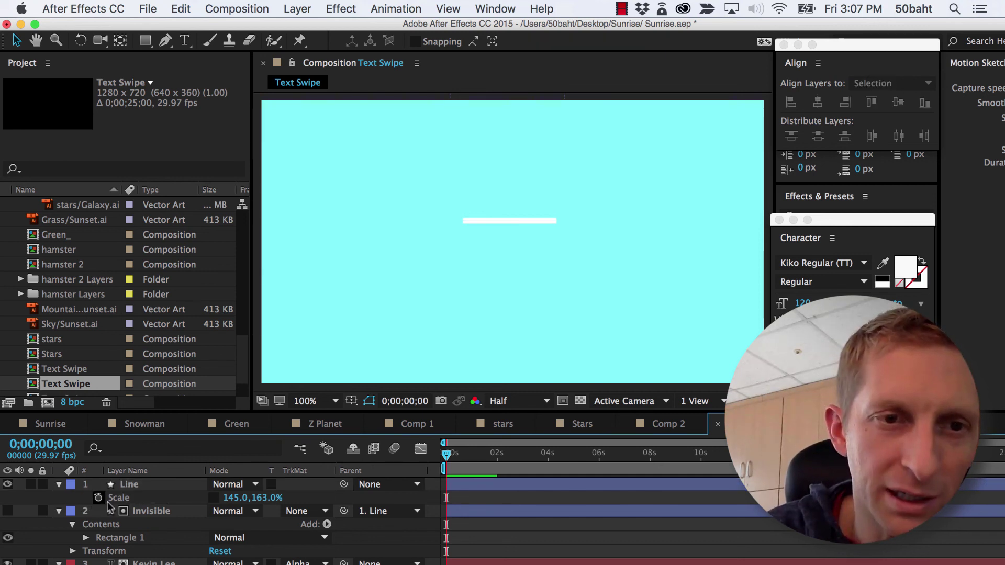
pyautogui.click(98, 497)
pyautogui.click(478, 460)
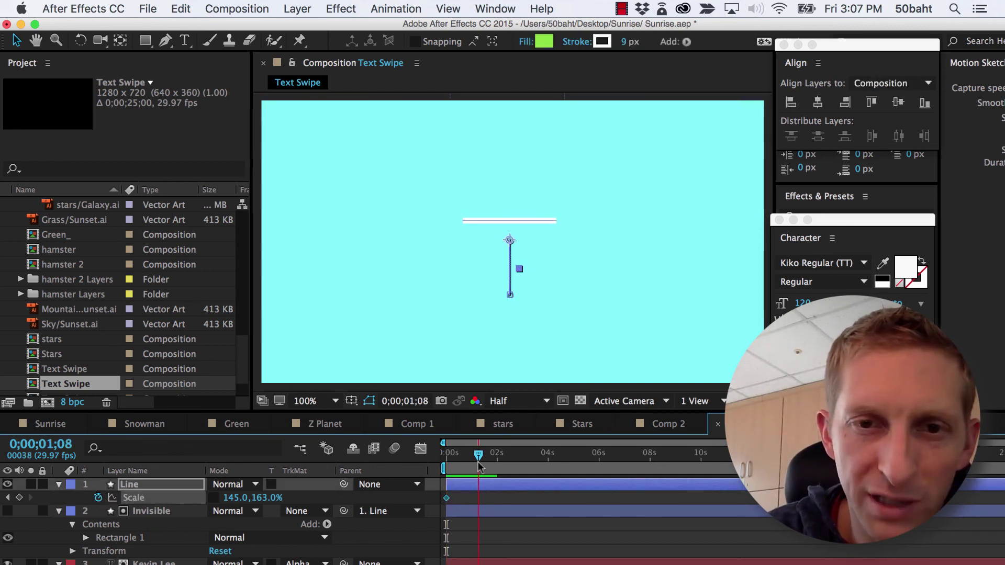
pyautogui.moveTo(265, 503); pyautogui.dragTo(376, 499)
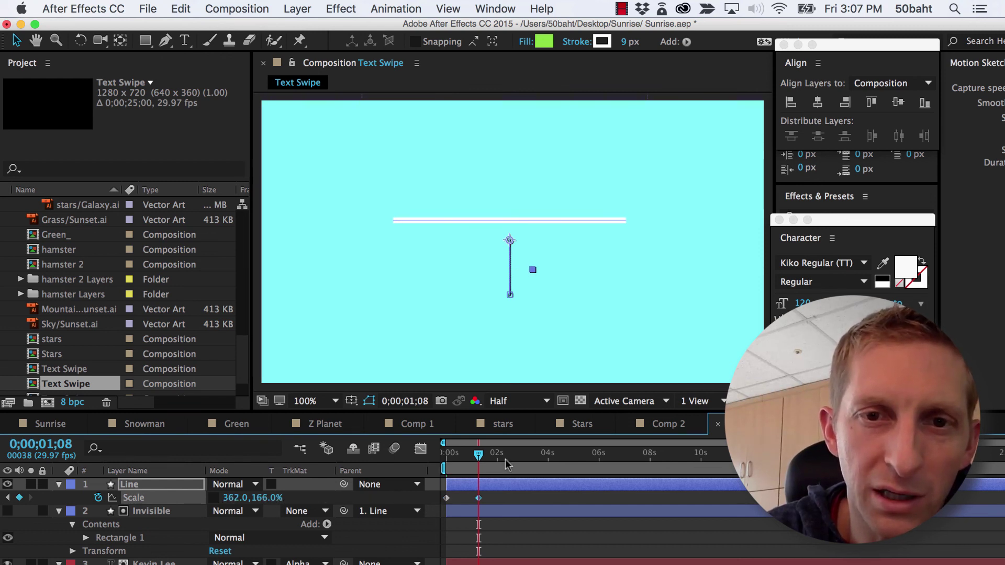